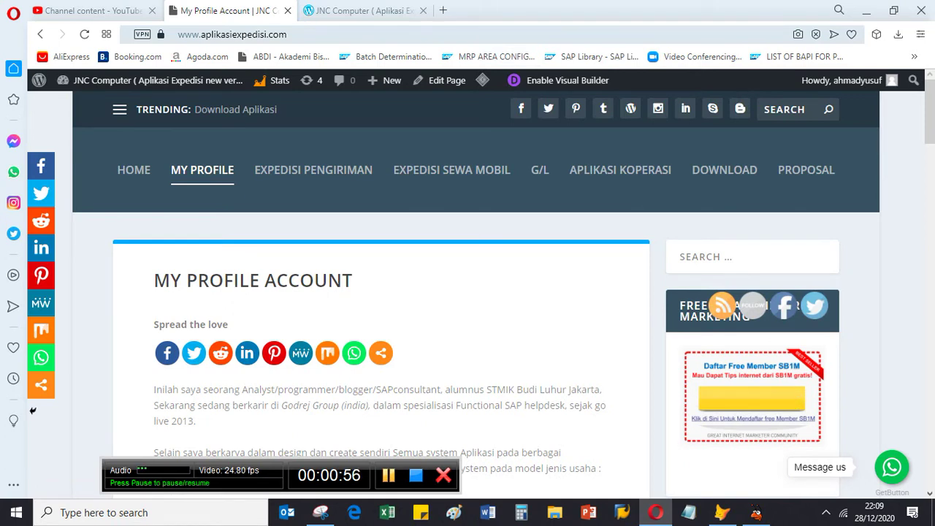
Step: Open and reload the Expedisi Pengiriman Barang page from the site's top menu
left_click(365, 35)
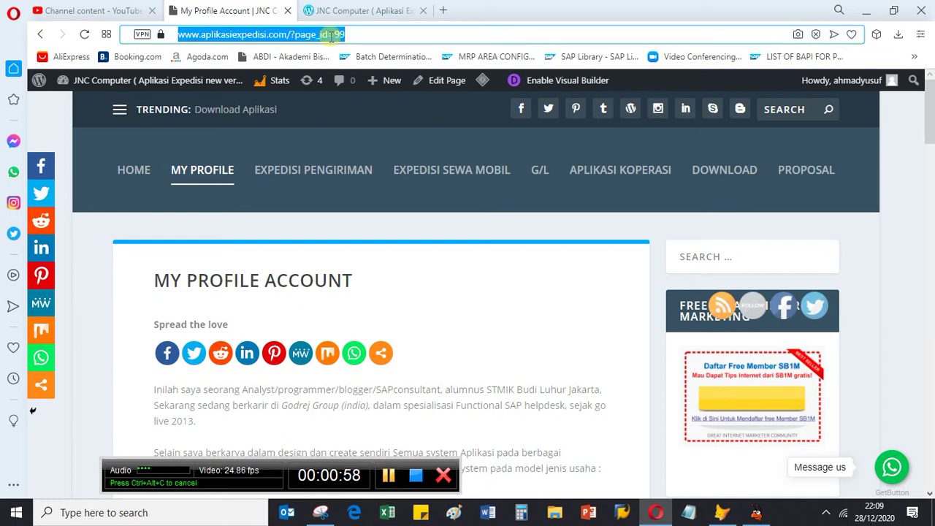
left_click(367, 35)
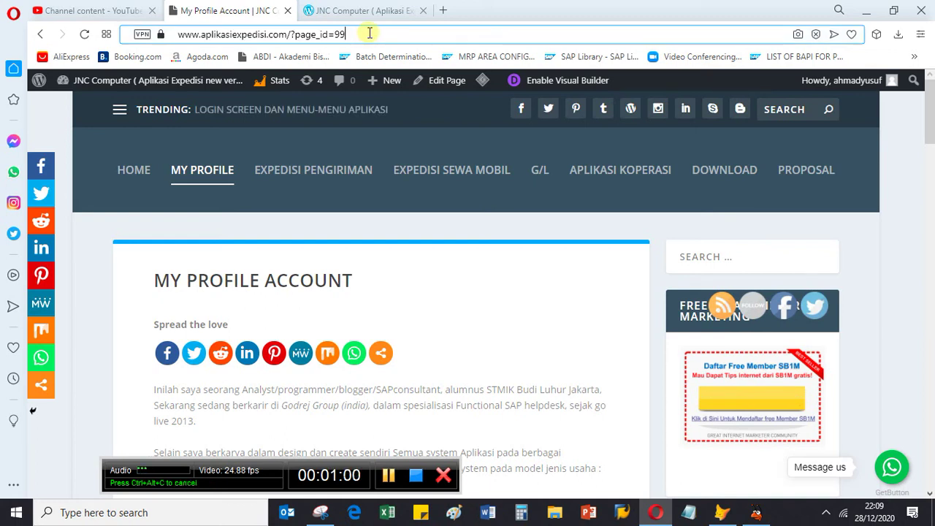
left_click_drag(367, 34, 156, 41)
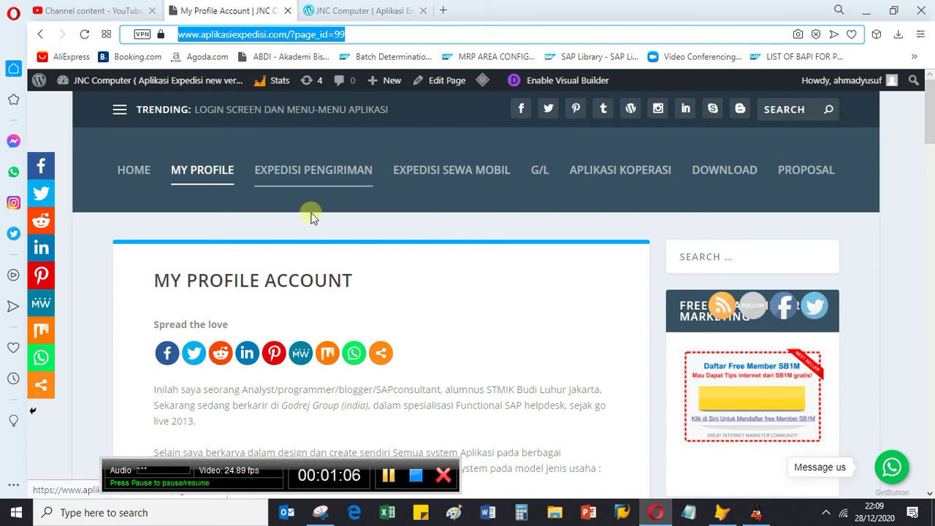
left_click(318, 179)
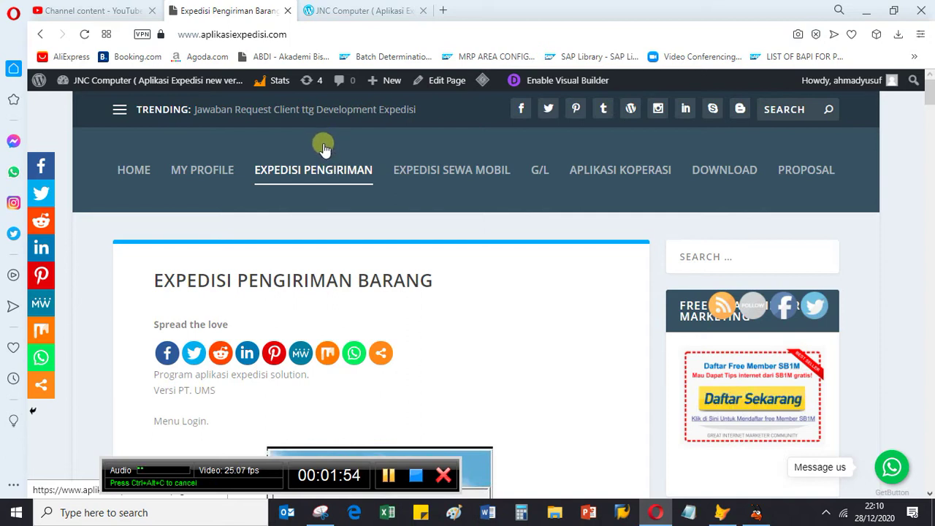
left_click(336, 175)
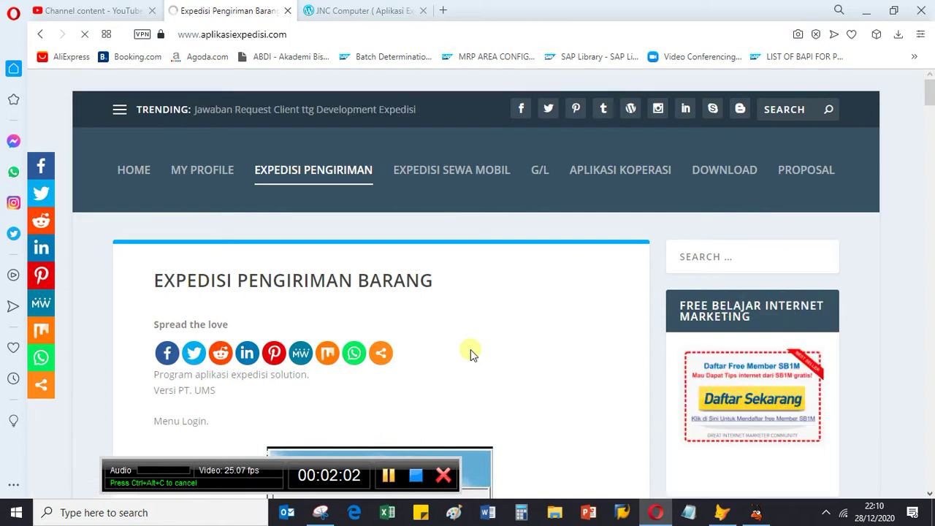
Step: Read the Expedisi Pengiriman article down to Menu Login, then go to Expedisi Sewa Mobil
scroll(469, 379, "down", 5)
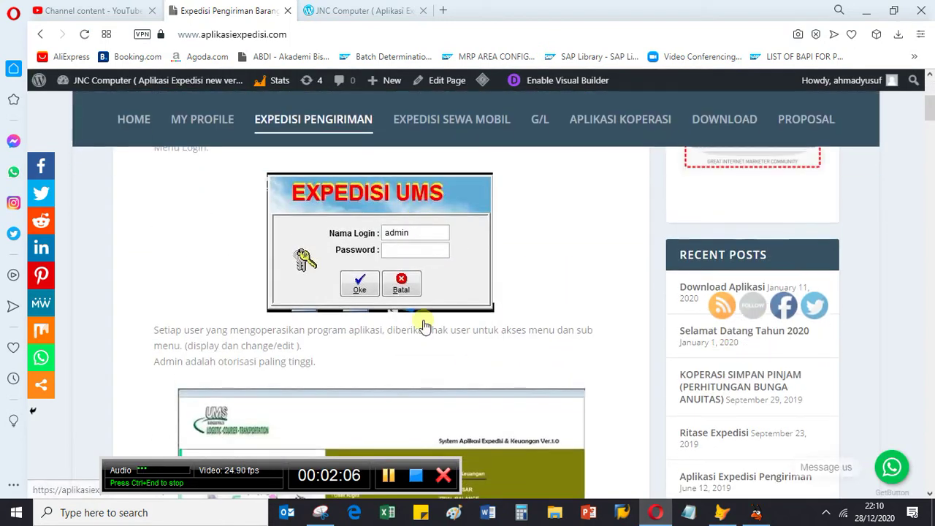
scroll(424, 324, "down", 5)
scroll(424, 324, "down", 3)
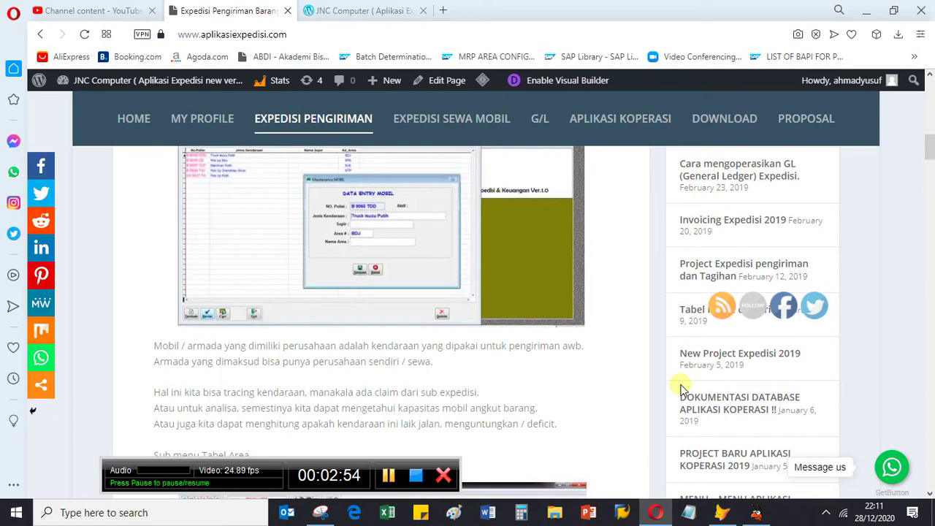
scroll(620, 396, "down", 8)
scroll(524, 374, "up", 3)
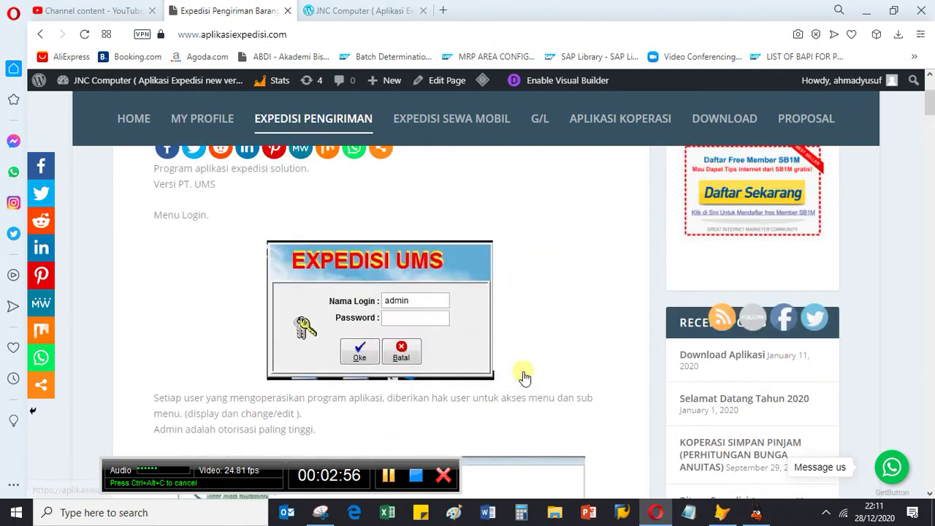
left_click(448, 123)
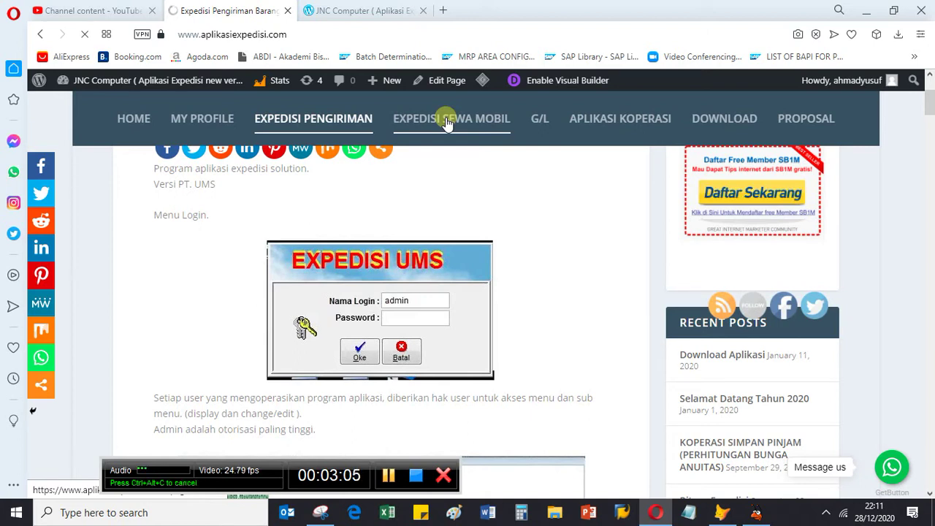
Step: Scroll the Expedisi Sewa Mobil guide past the login and menu steps to Tabel Master Mobil
scroll(523, 284, "down", 3)
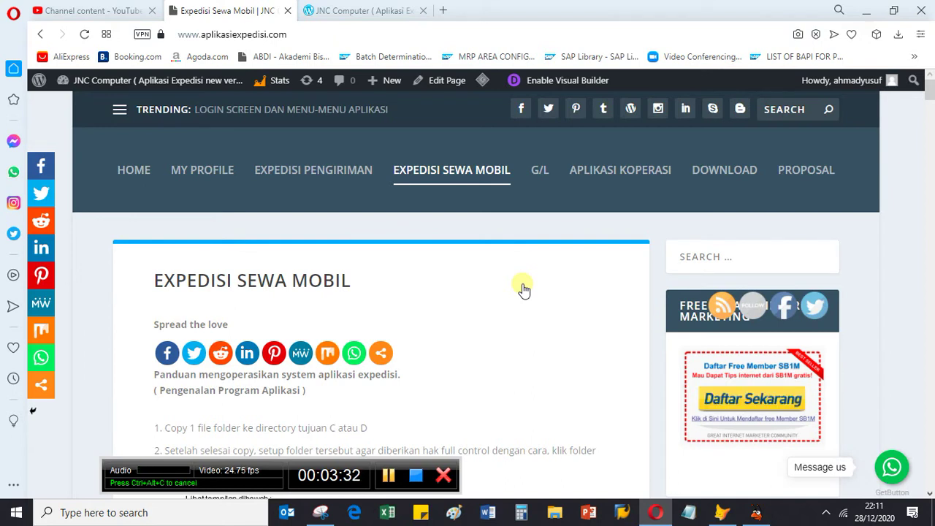
scroll(523, 290, "down", 4)
scroll(529, 300, "down", 5)
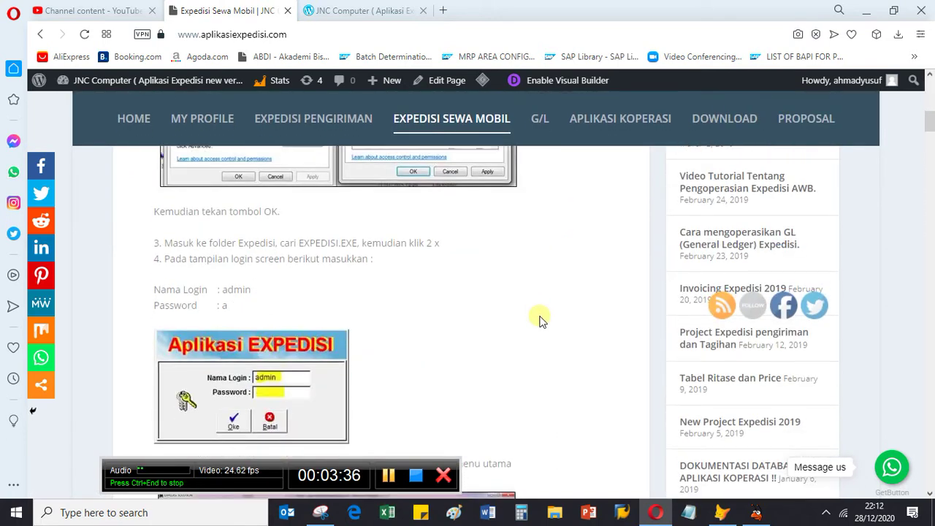
scroll(539, 317, "down", 5)
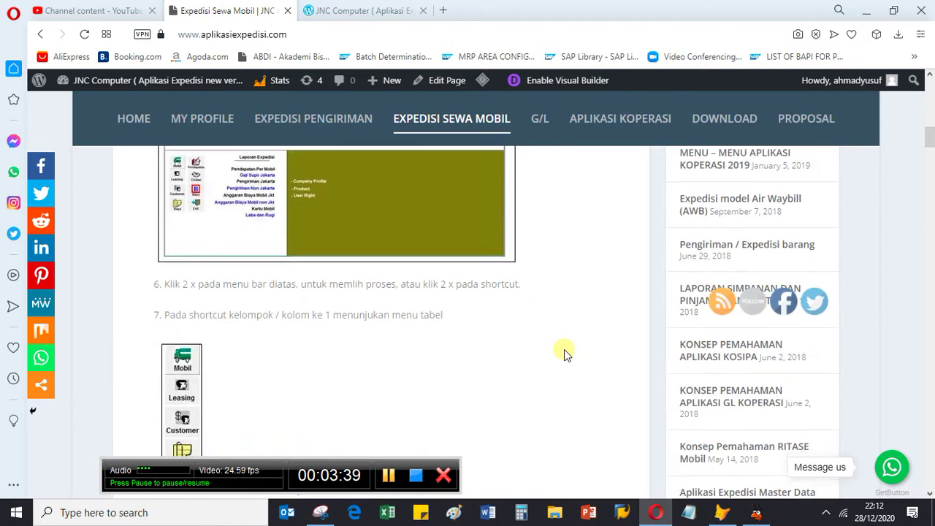
scroll(564, 351, "down", 3)
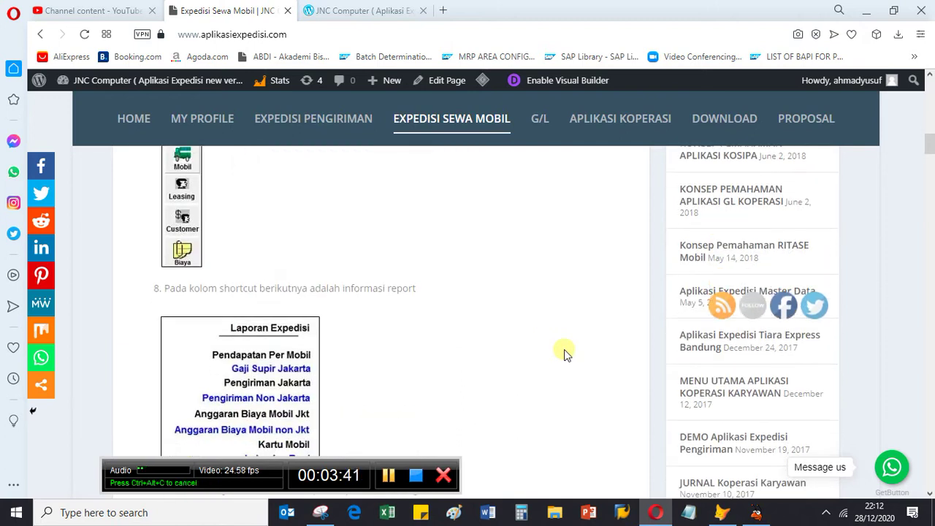
scroll(564, 349, "down", 10)
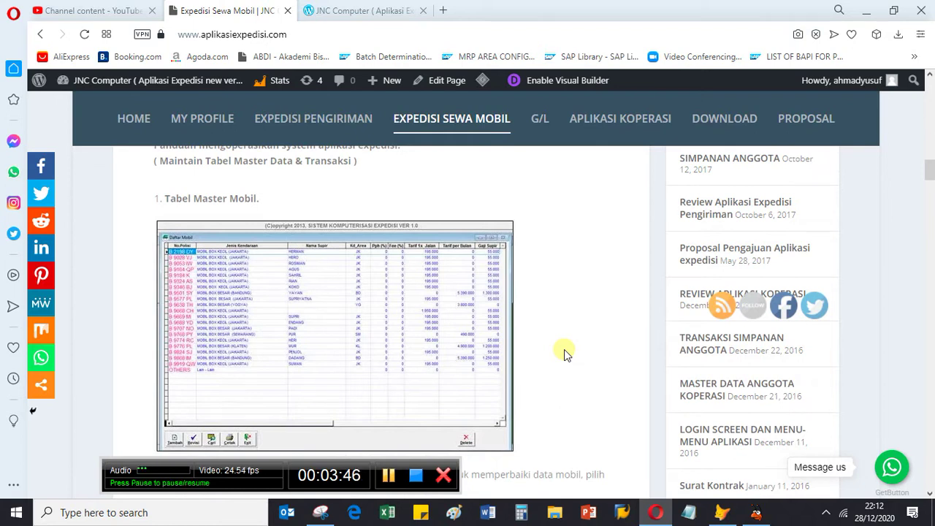
Step: Scroll below the Tabel Master Mobil screenshot to the add, revise, delete and exit instructions
scroll(564, 353, "down", 3)
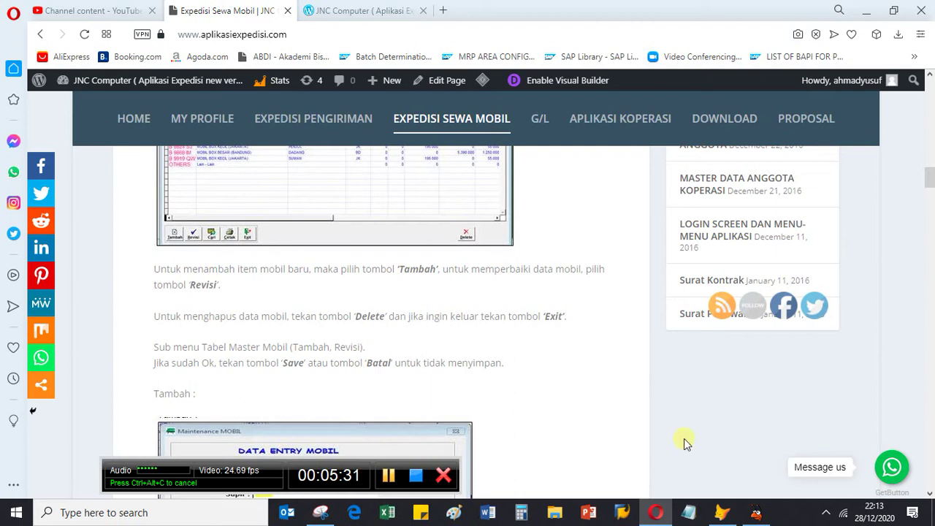
Step: Open the G/L General Ledger page and scroll through its account lists to Group Rekening
left_click(540, 121)
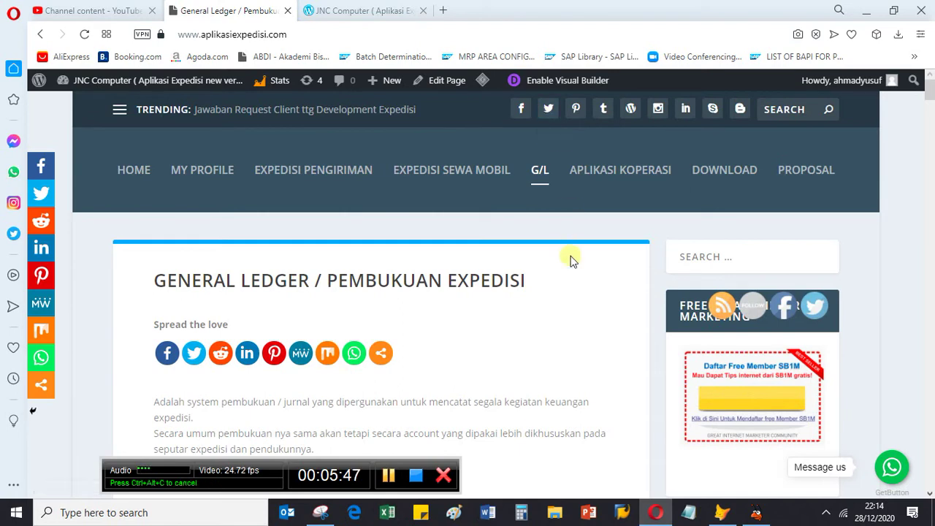
scroll(580, 299, "down", 3)
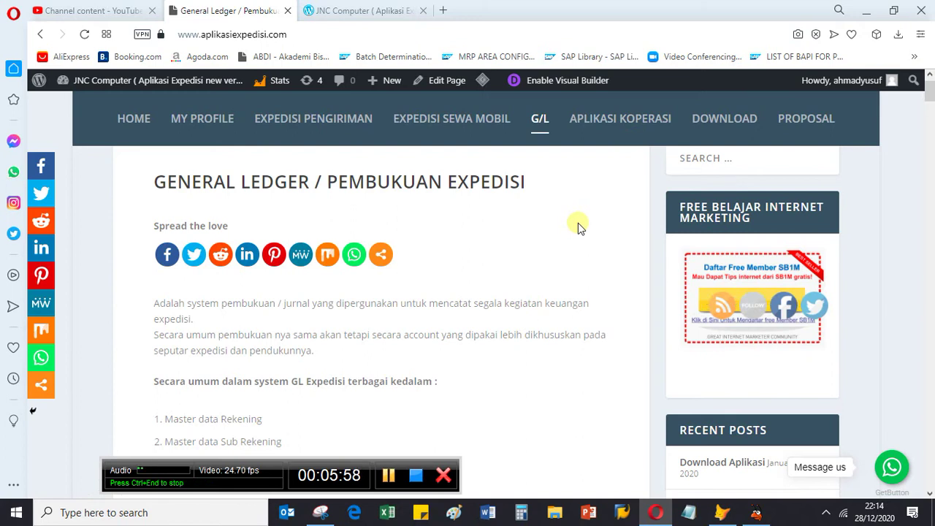
scroll(507, 307, "down", 4)
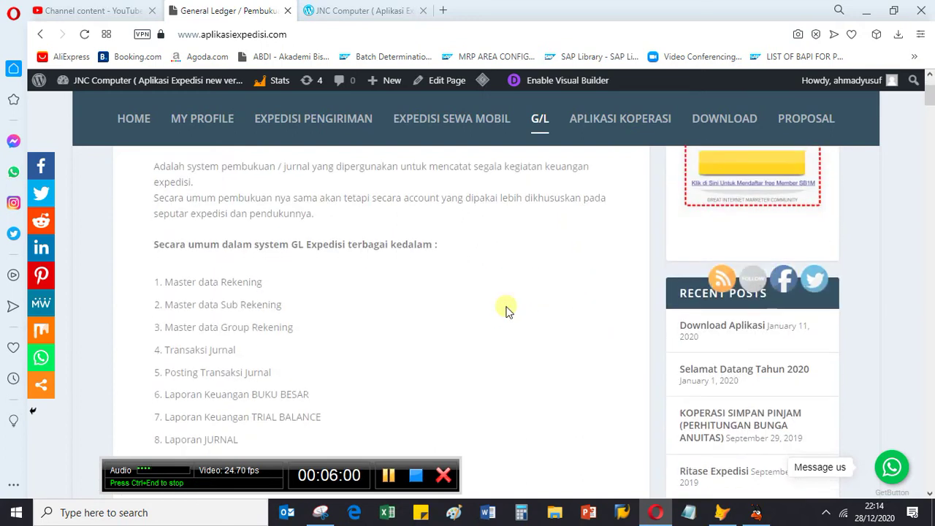
scroll(488, 330, "down", 20)
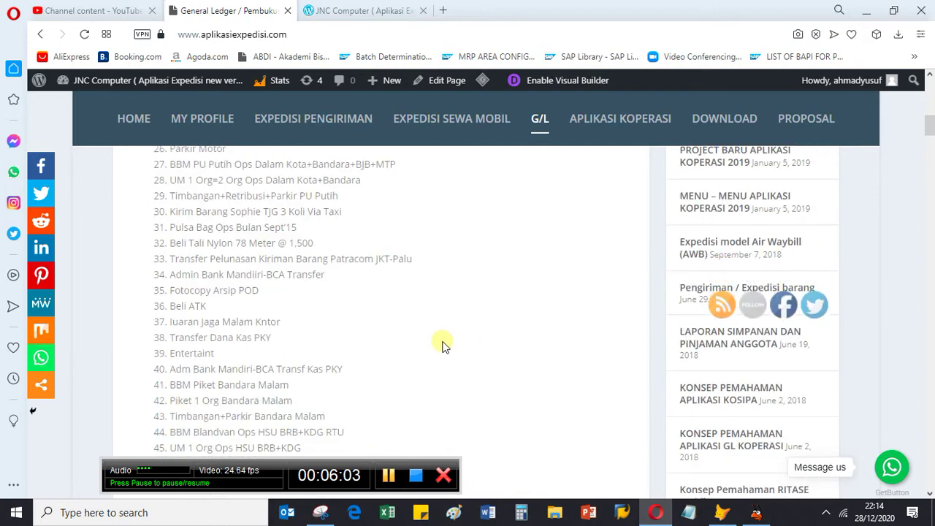
scroll(442, 344, "down", 15)
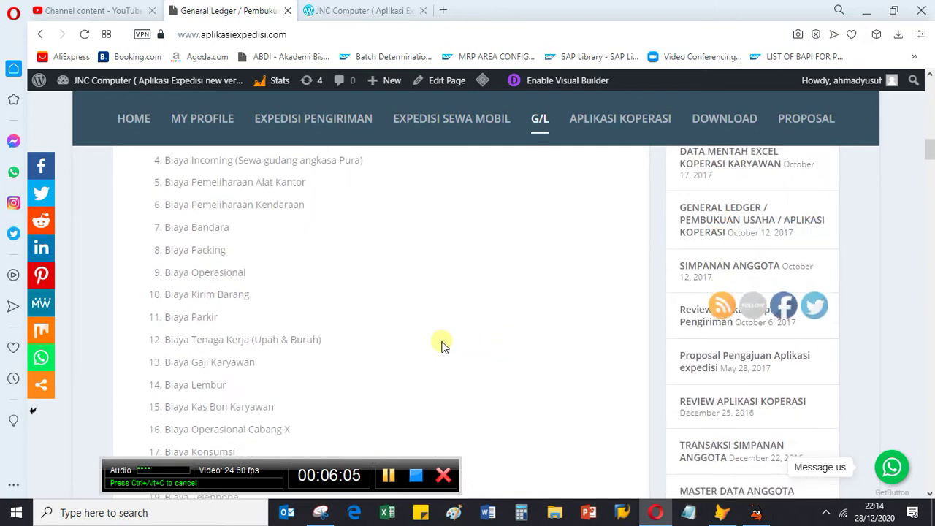
scroll(442, 344, "down", 12)
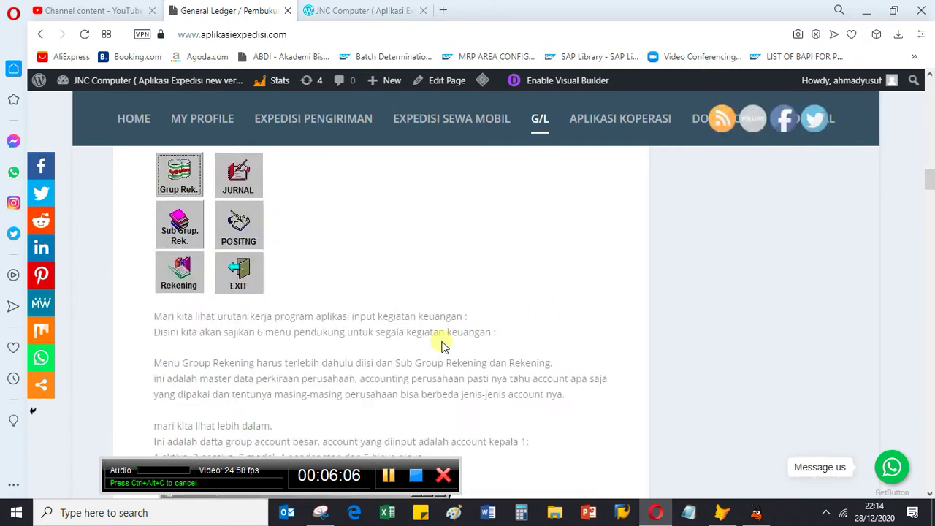
scroll(442, 343, "down", 4)
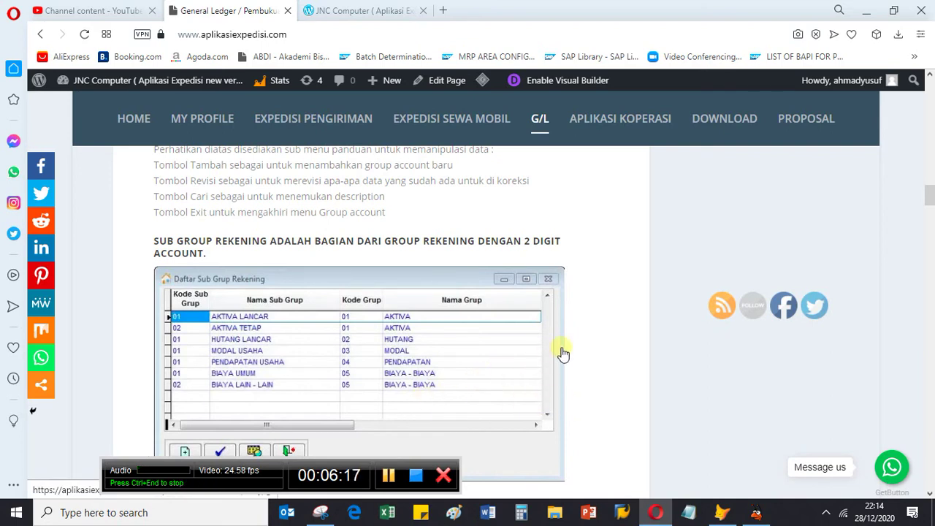
scroll(561, 351, "up", 1)
scroll(562, 350, "up", 4)
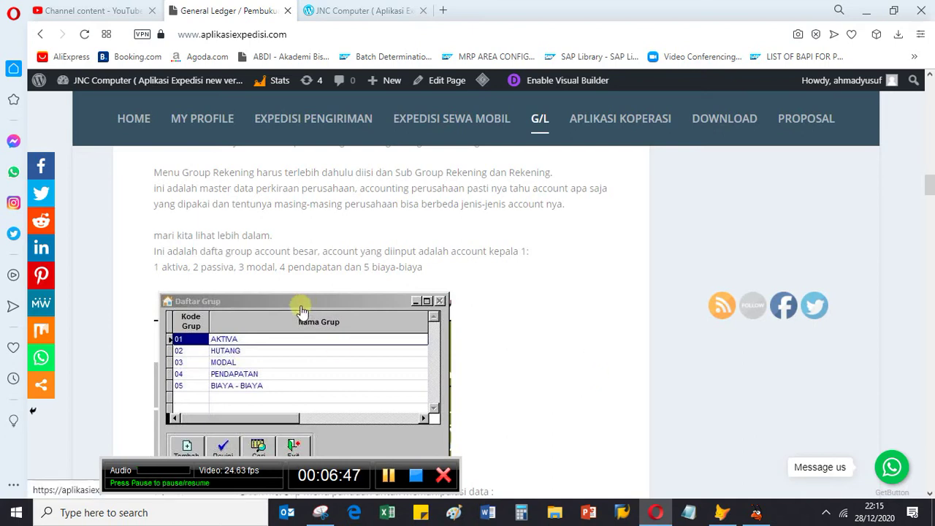
scroll(371, 317, "up", 2)
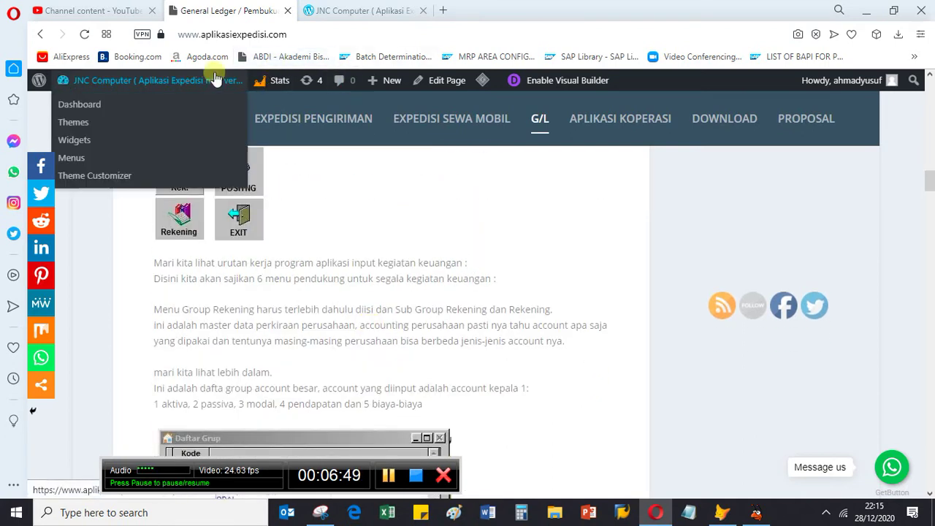
Step: Switch from the JNC Computer blog back to the System Expedisi ZP-Trans main menu
left_click(334, 15)
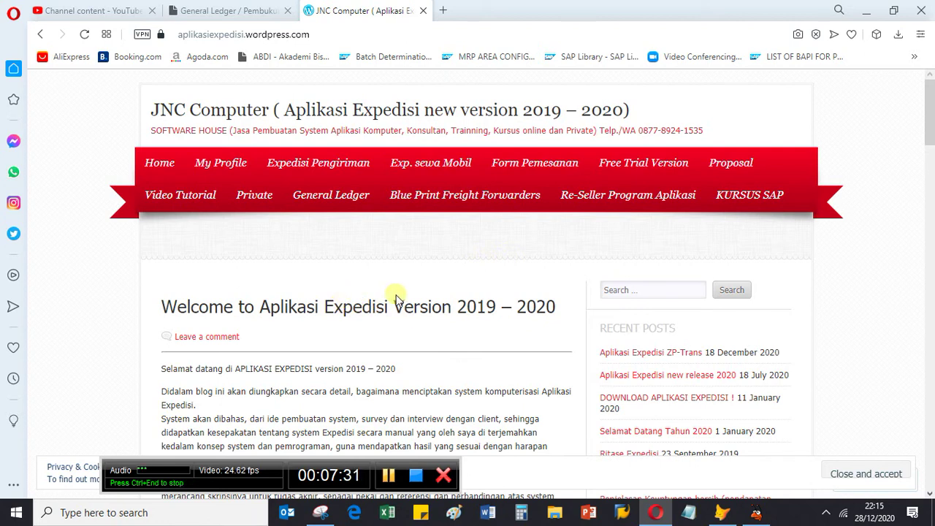
left_click(756, 512)
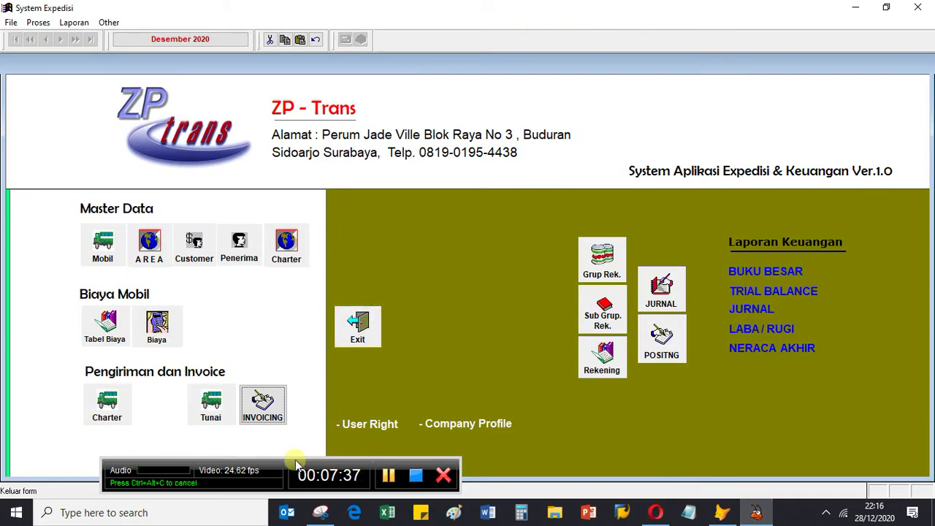
Step: Open the Tunai cash shipment list and start a new blank cash shipment entry
left_click_drag(296, 462, 262, 477)
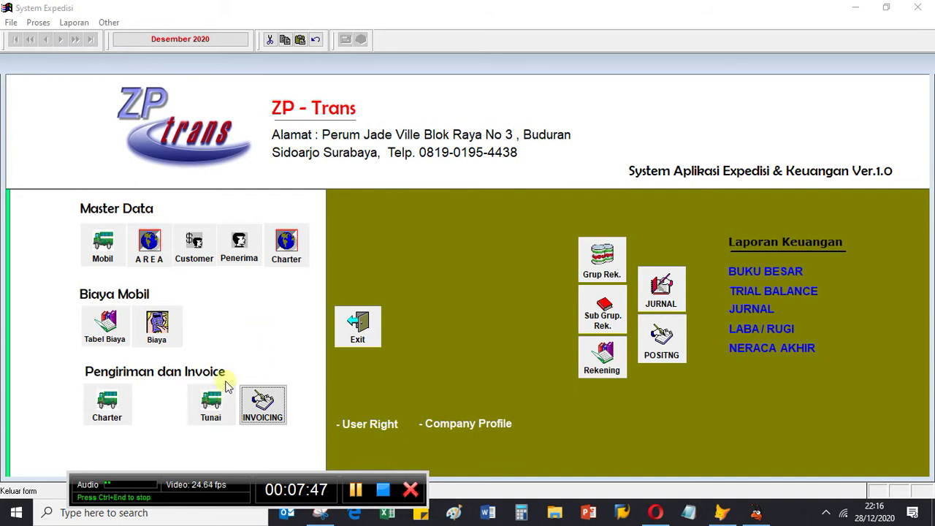
left_click(211, 402)
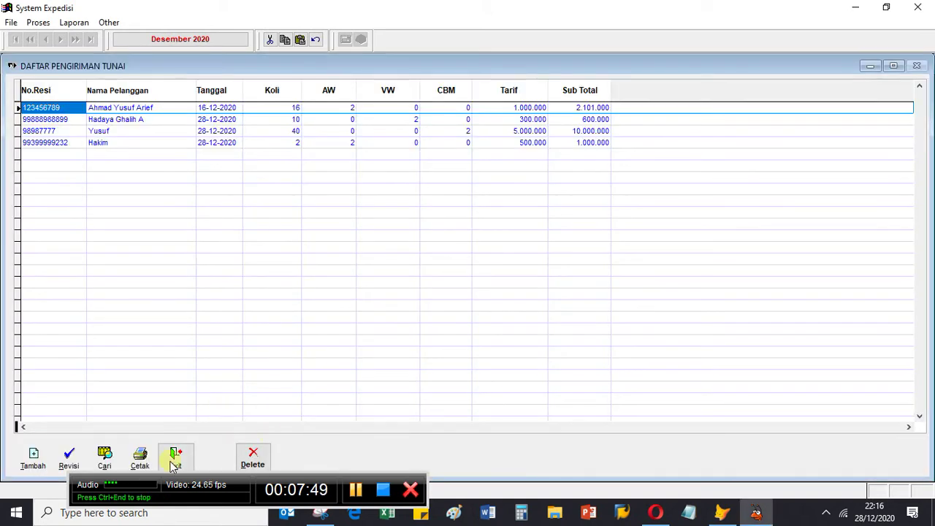
left_click(174, 463)
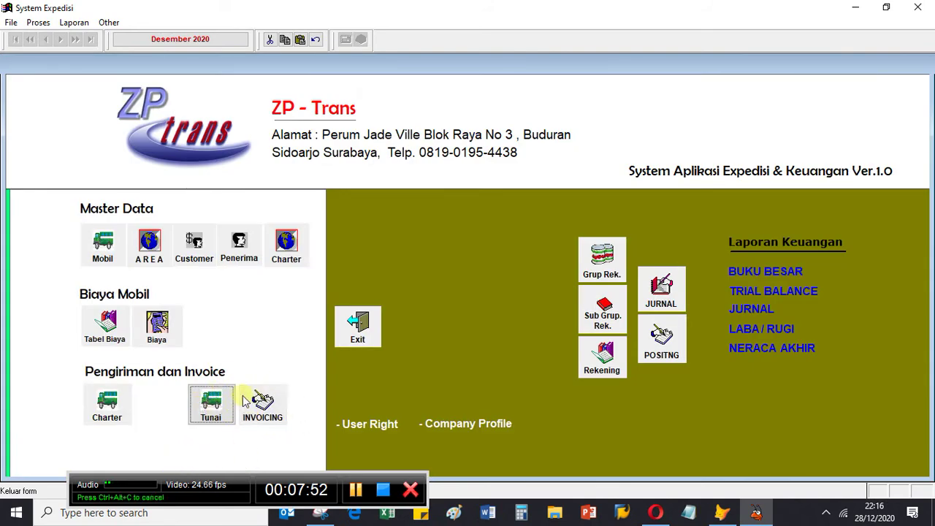
left_click(210, 406)
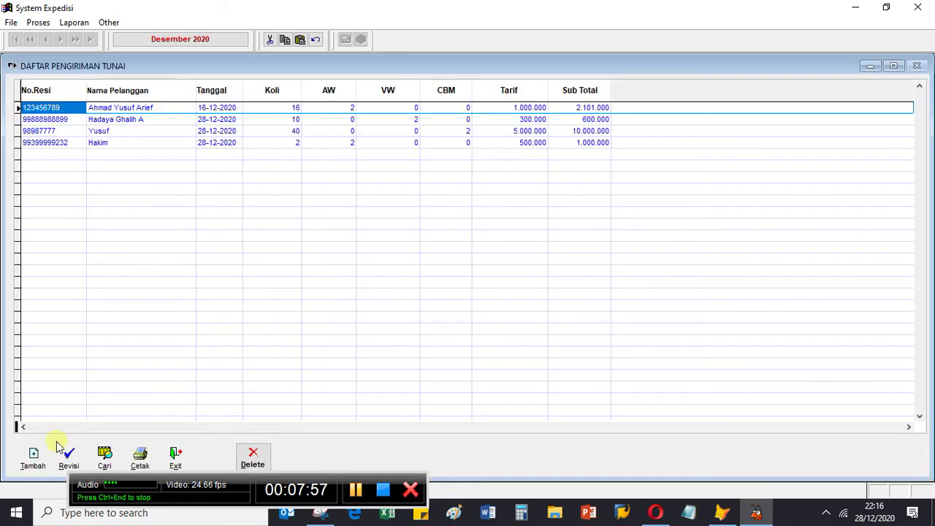
left_click_drag(138, 485, 139, 491)
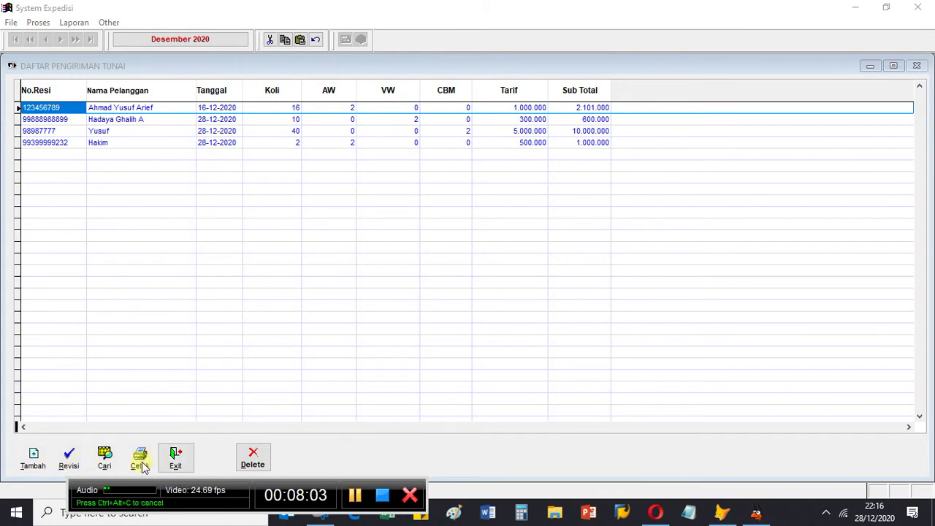
left_click(34, 456)
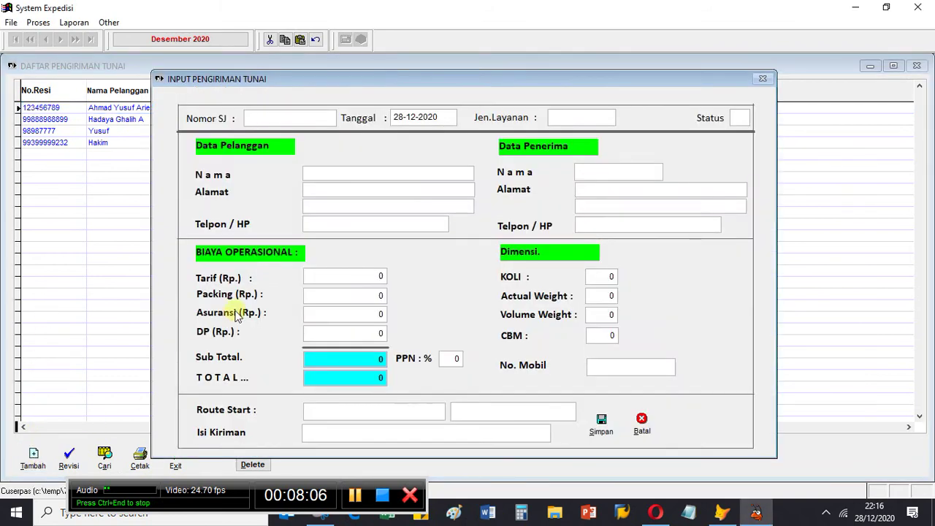
type("98080890")
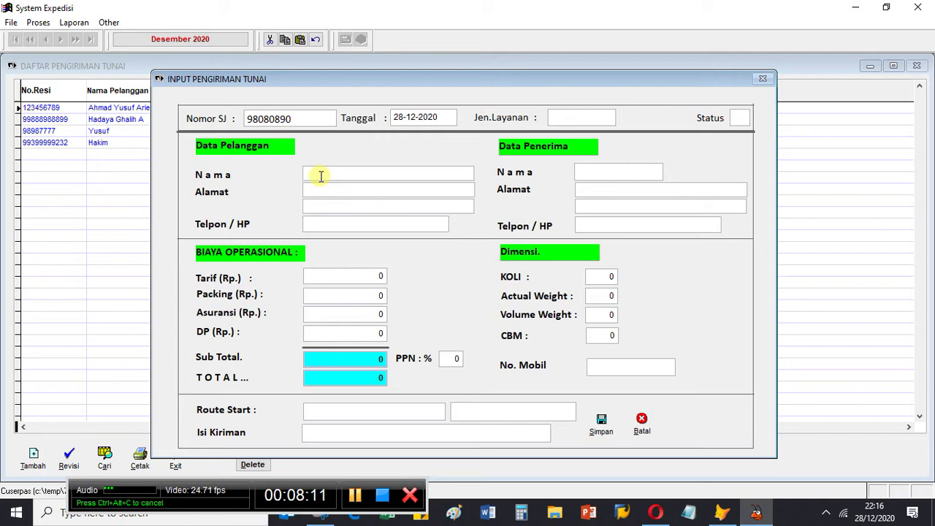
type("w")
key("BackSpace")
type("88")
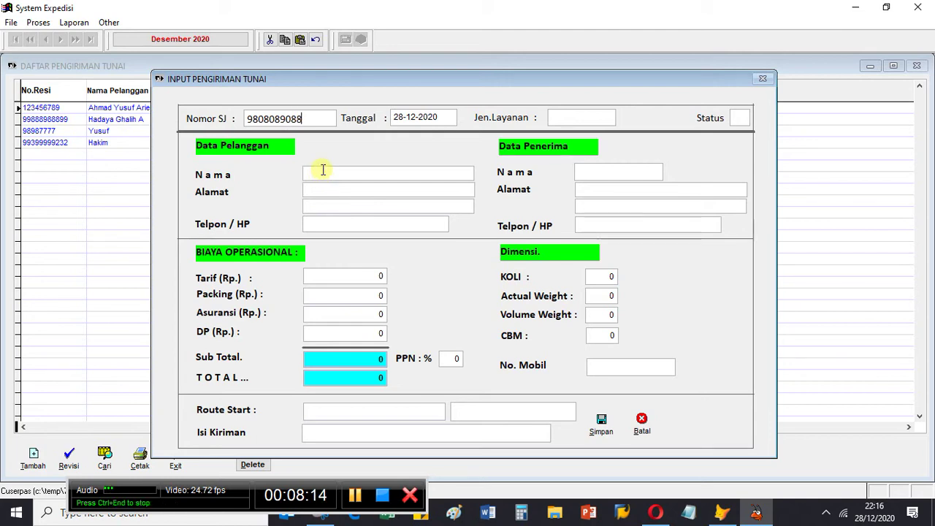
Step: Fill in the sender's and recipient's names and addresses
left_click(328, 175)
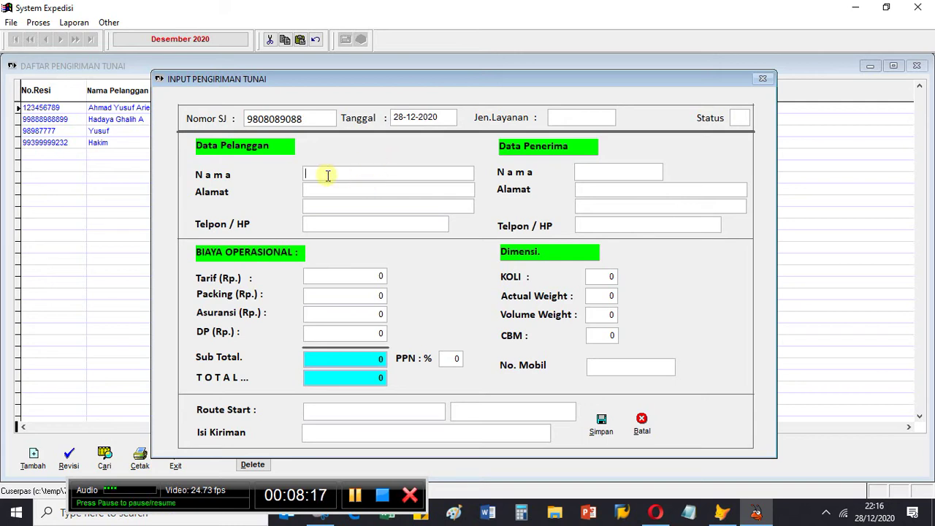
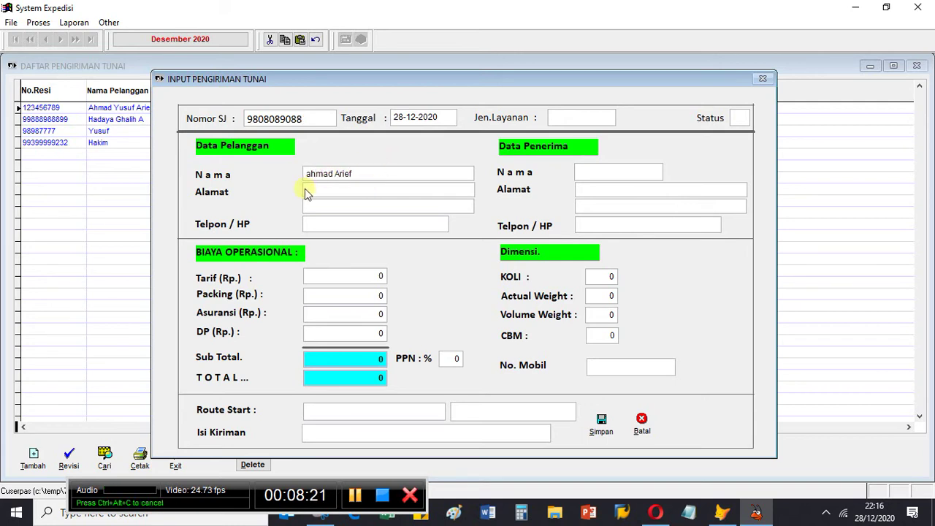
left_click(319, 193)
type("Bogor")
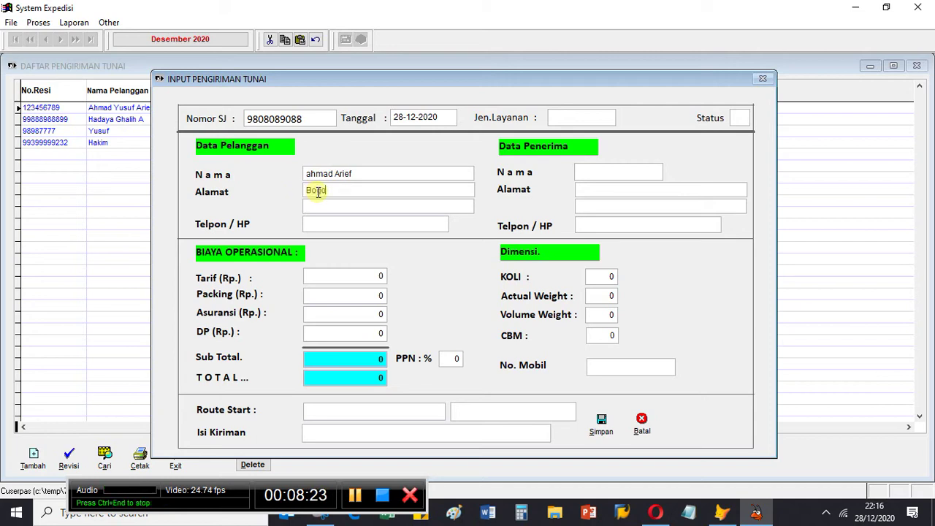
left_click(597, 174)
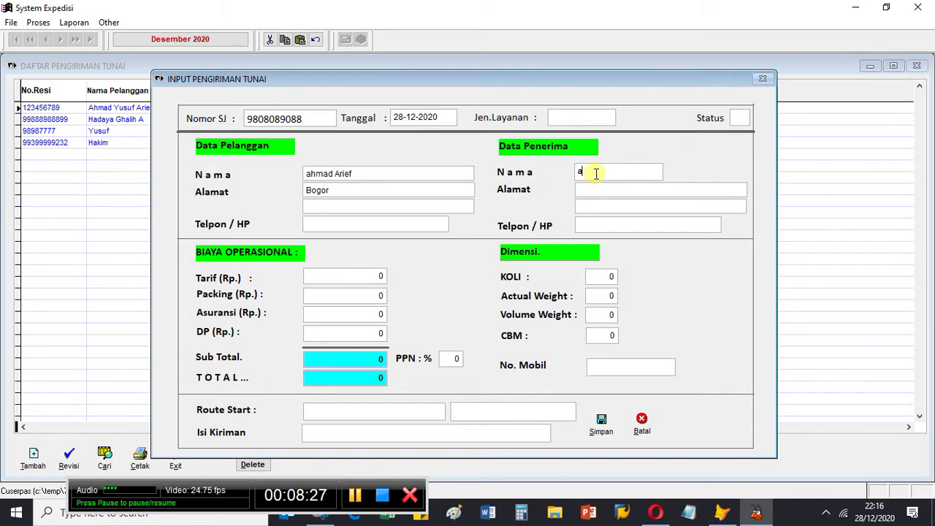
type("Hadaya")
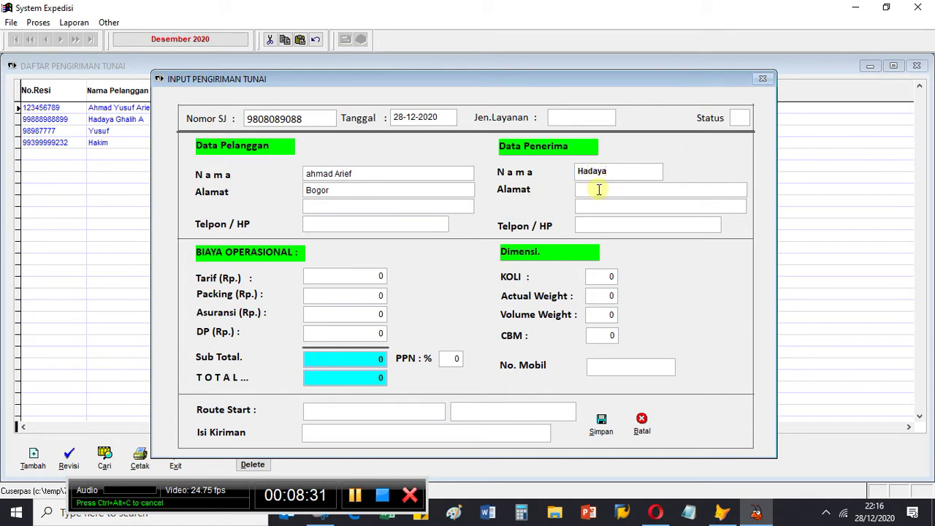
left_click(599, 190)
type("Cian")
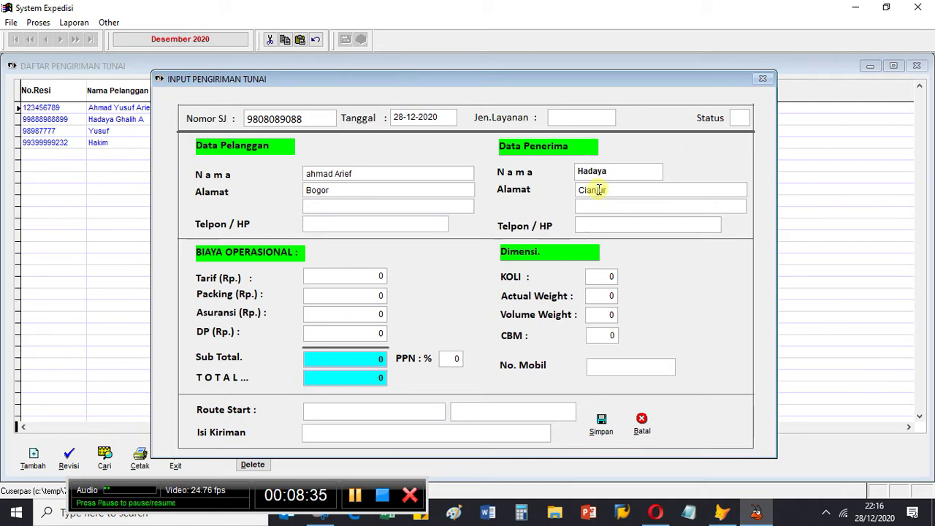
type("jur")
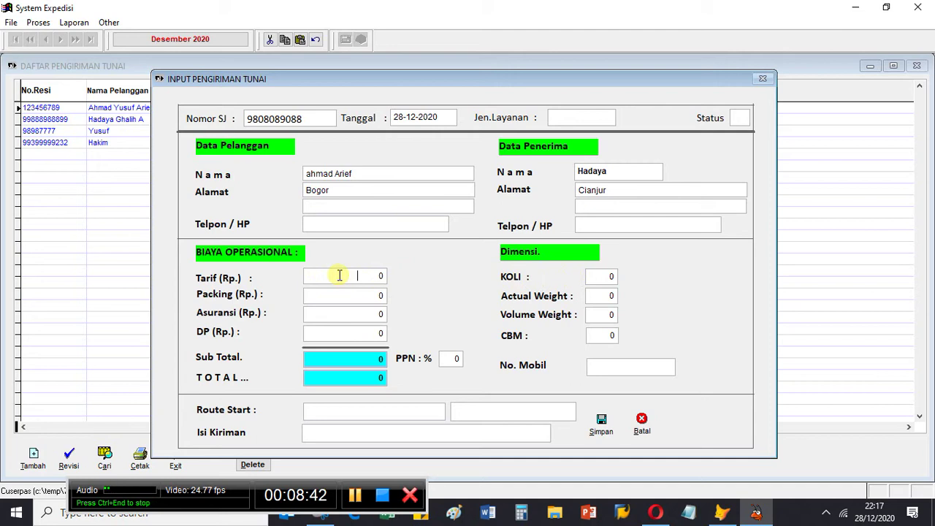
Step: Enter a 100.000 shipping tariff, 1 koli and 2 percent tax
left_click(340, 276)
type("100")
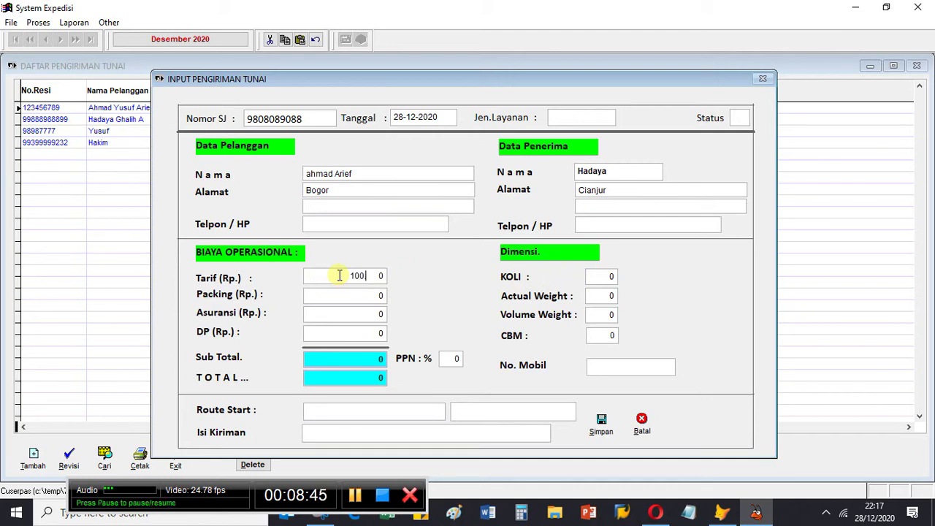
type(".000")
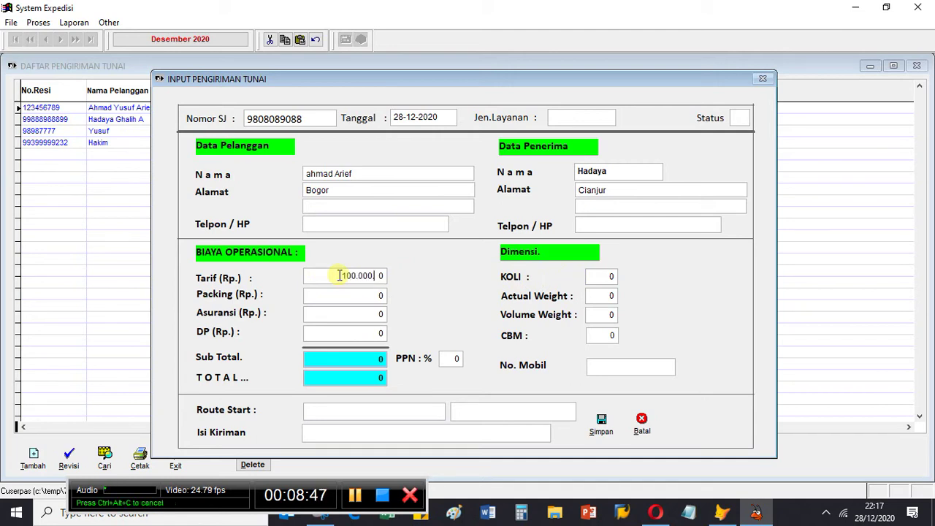
type(".")
left_click(594, 279)
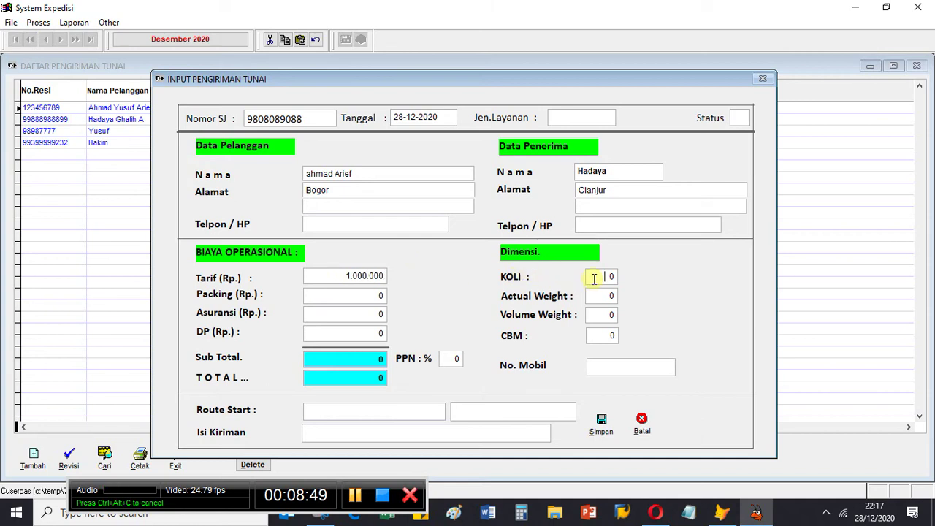
type("1")
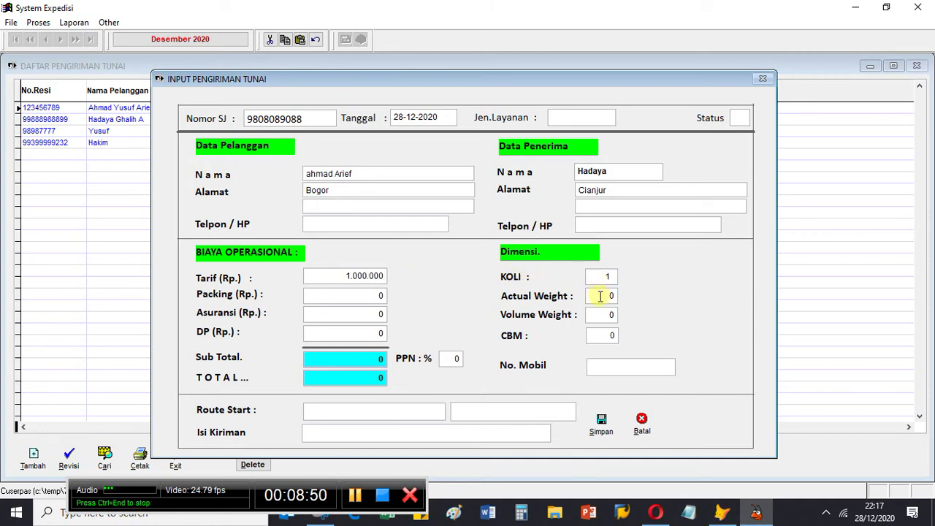
left_click(601, 297)
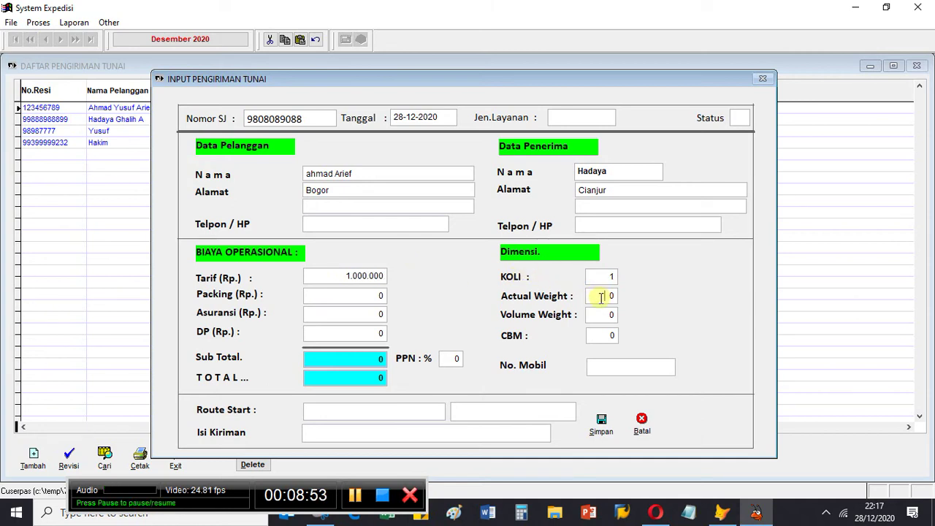
key("Return")
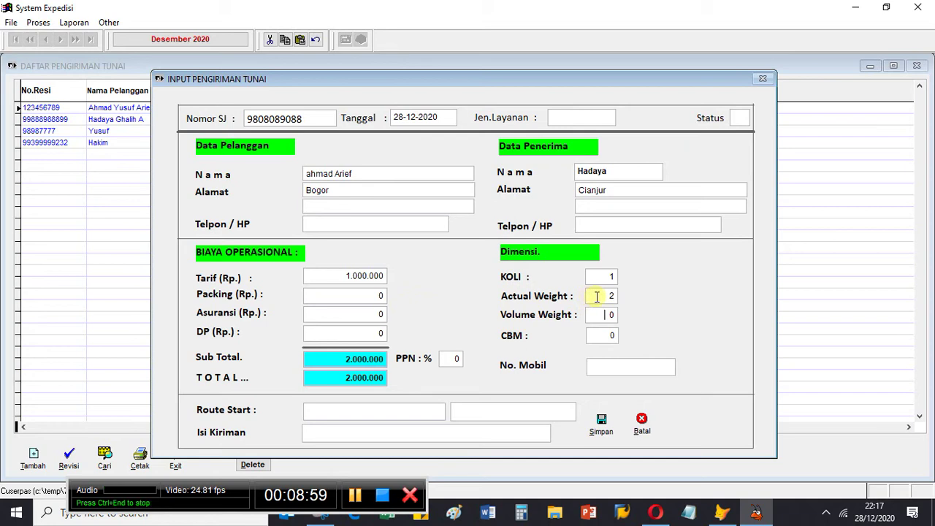
left_click(349, 278)
type("1.000.")
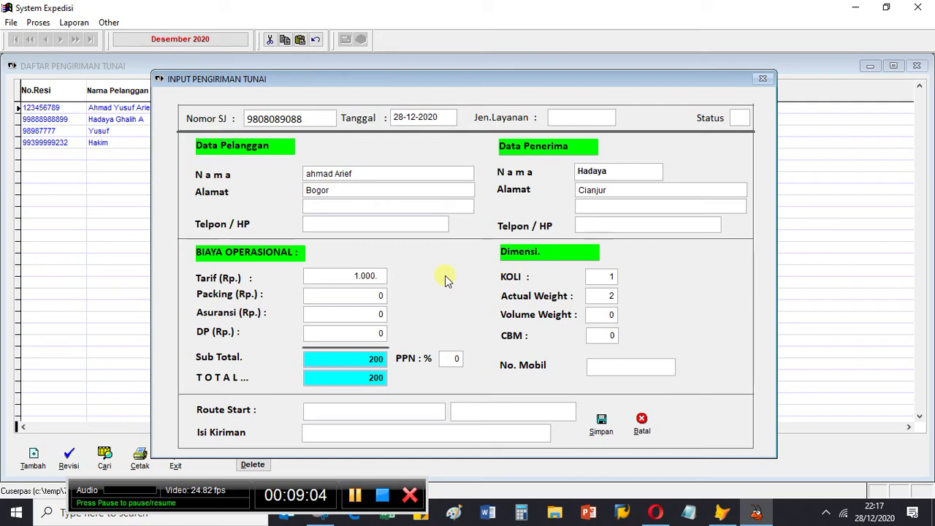
type("00")
key("Return")
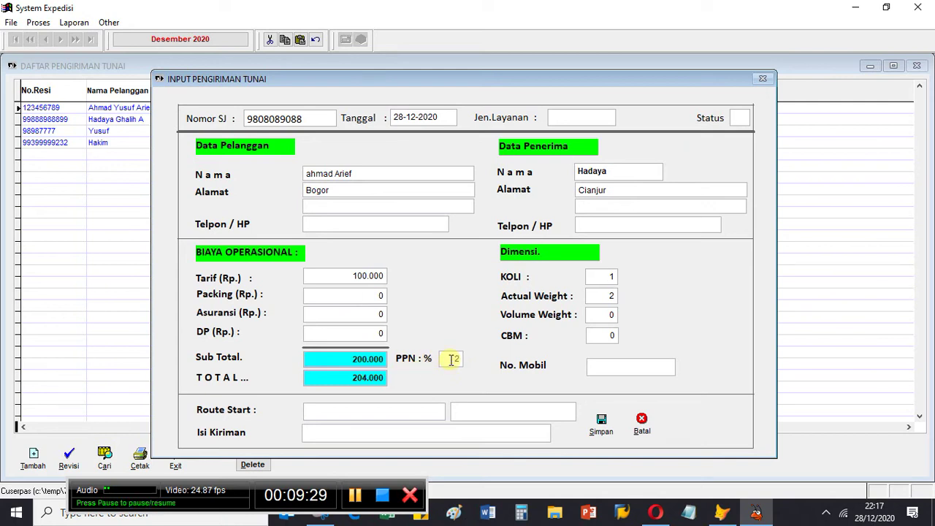
left_click(451, 359)
type("2")
key("Return")
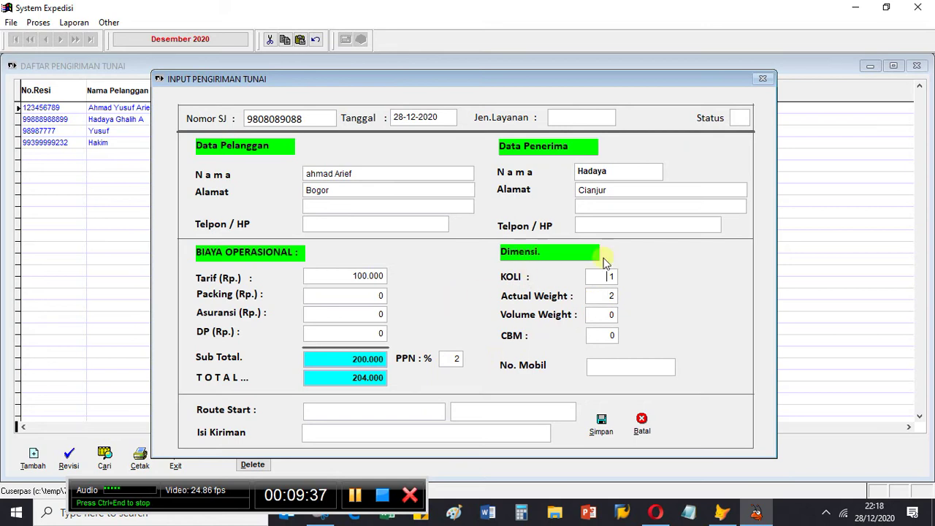
Step: Set actual weight 0, volume weight 0 and CBM 2
left_click(614, 297)
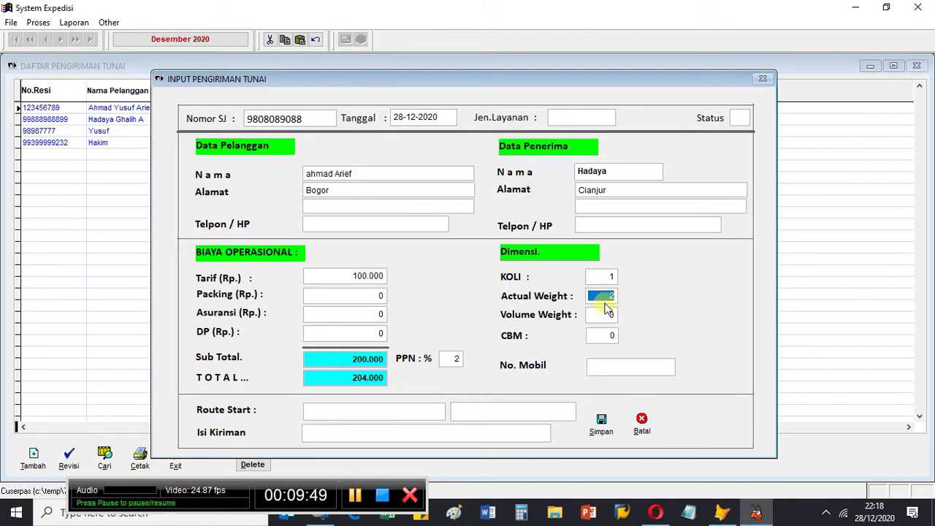
type("0")
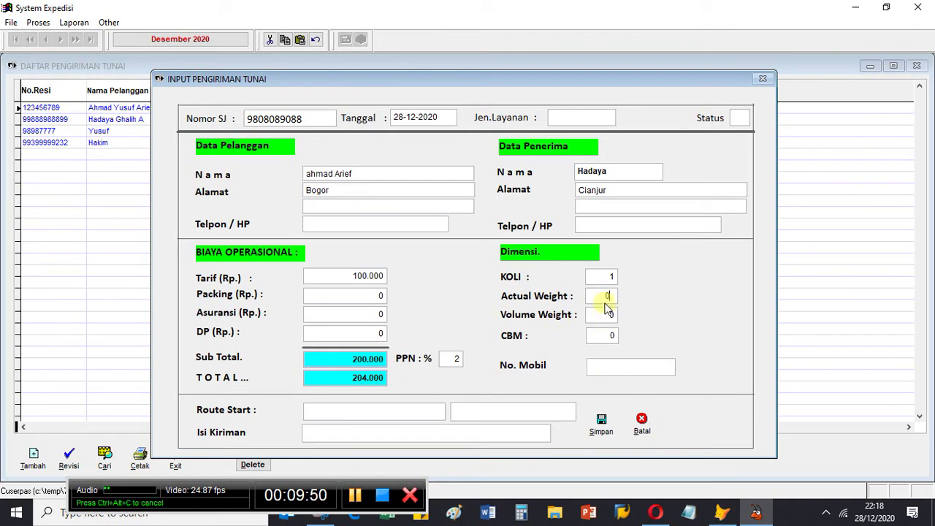
key("Return")
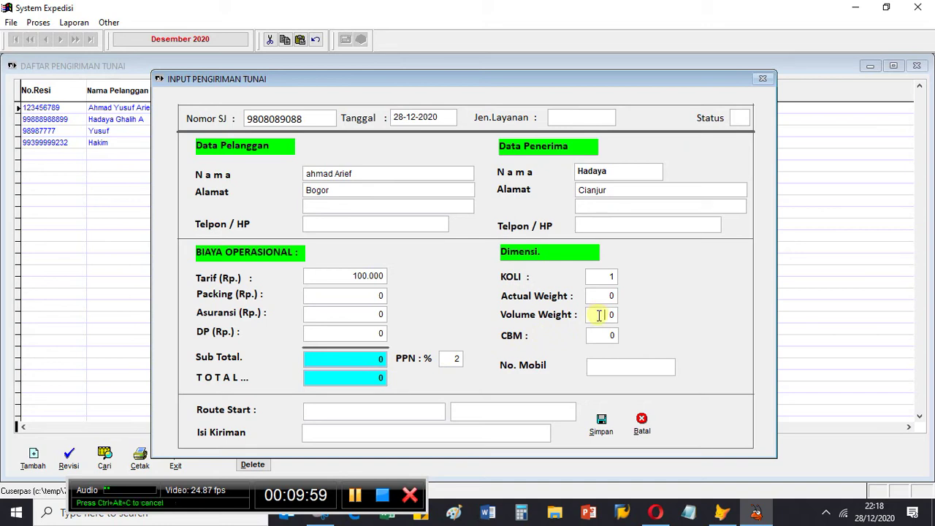
type("2")
key("Return")
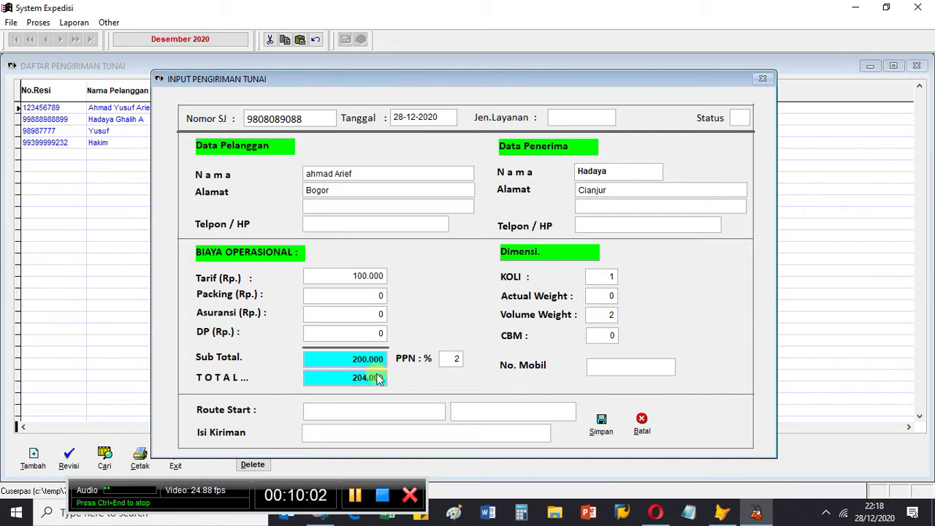
left_click(609, 315)
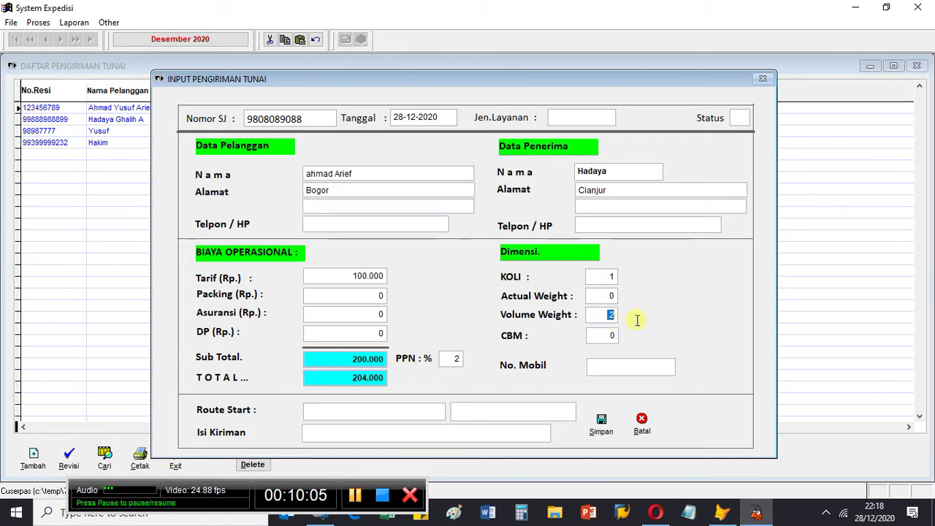
type("0")
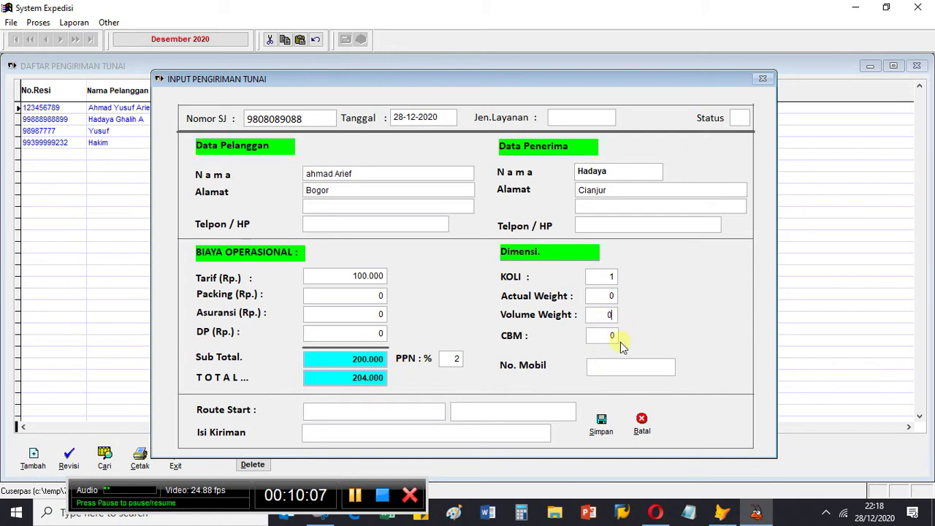
left_click(621, 335)
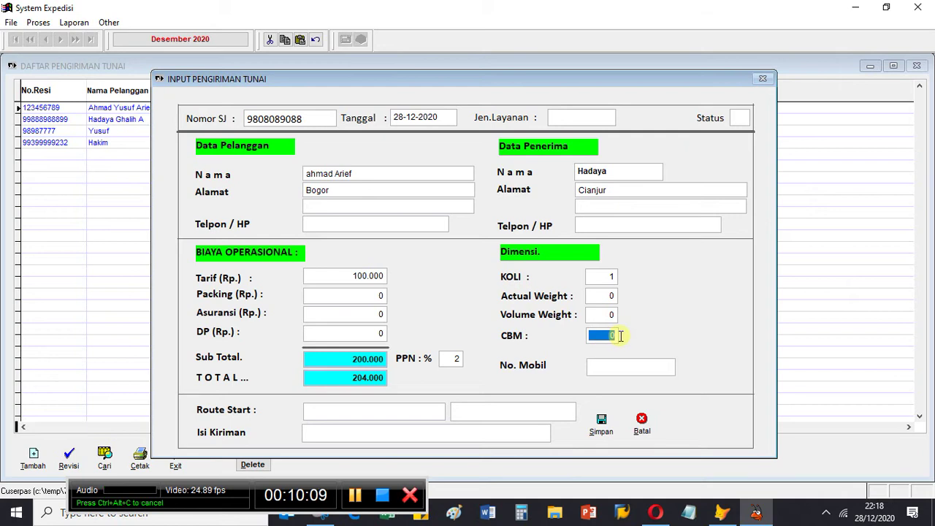
type("2")
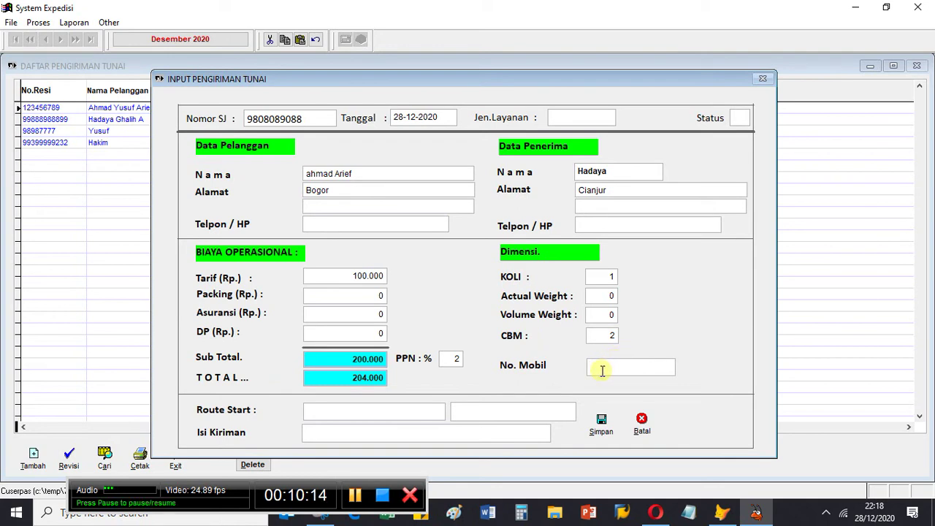
double_click(604, 367)
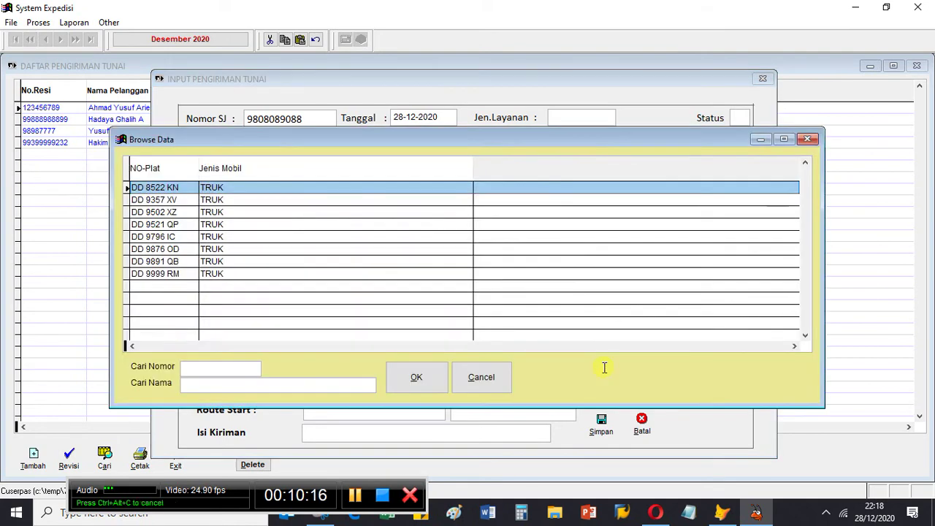
key("Down")
key("Return")
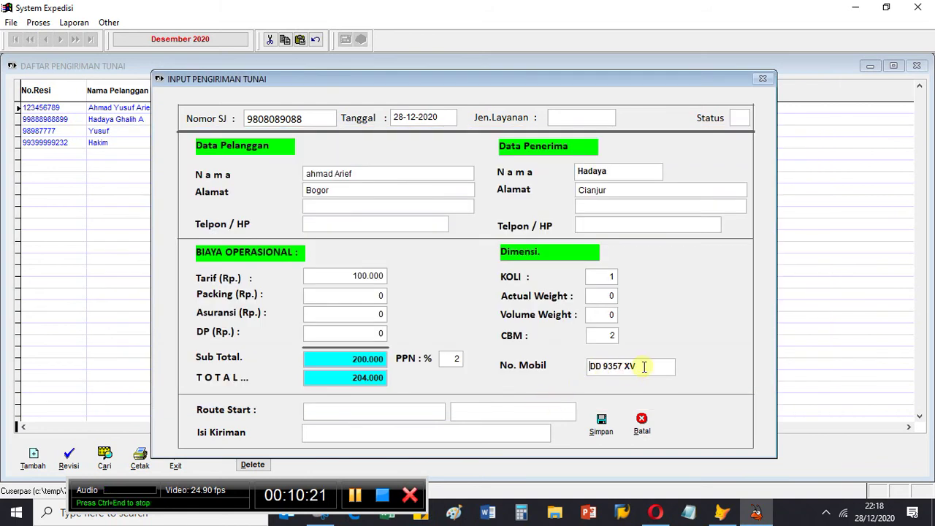
left_click_drag(643, 367, 581, 371)
key("BackSpace")
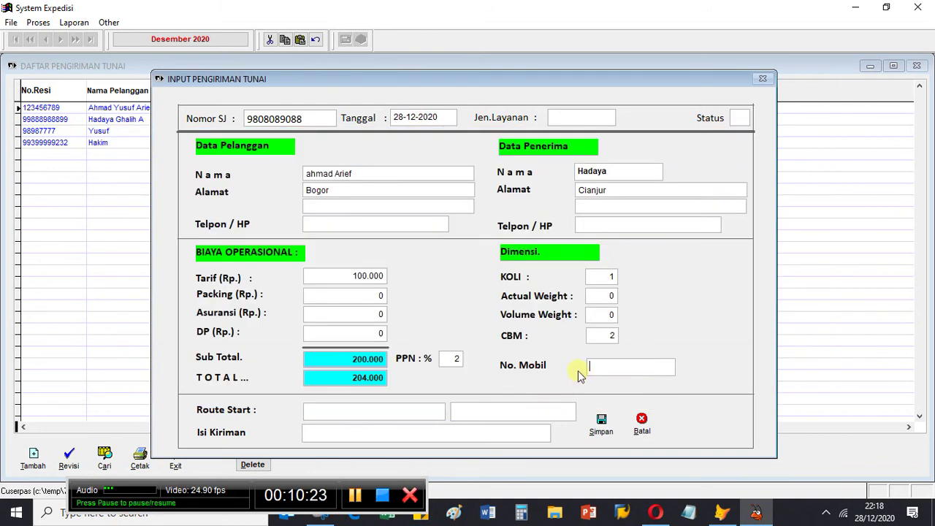
left_click(344, 410)
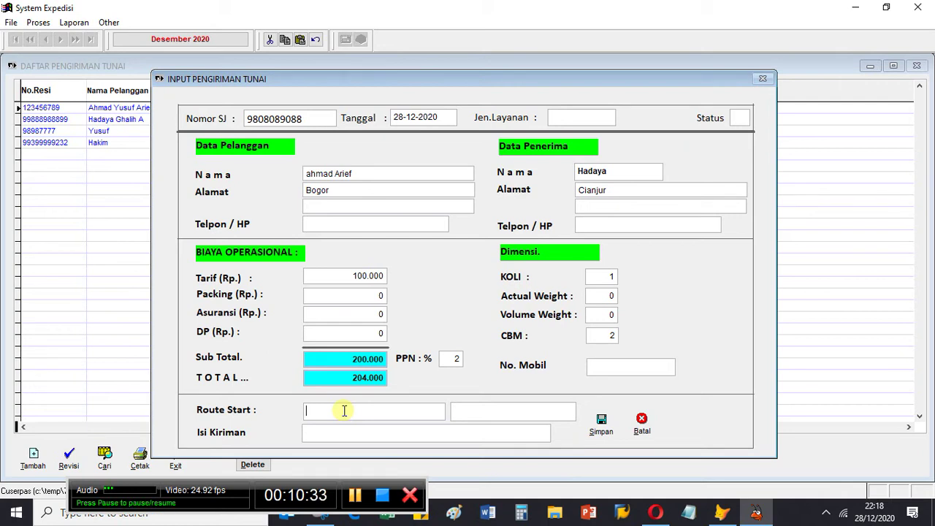
Step: Enter route Bogor to Cianjur, contents Acessories, service Darat, and save the shipment
type("or")
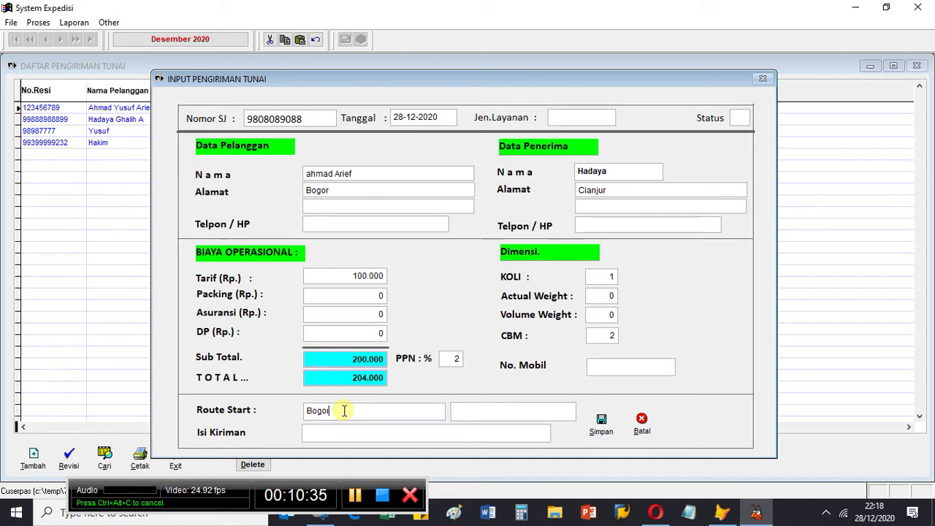
left_click(469, 415)
type("Cianjur")
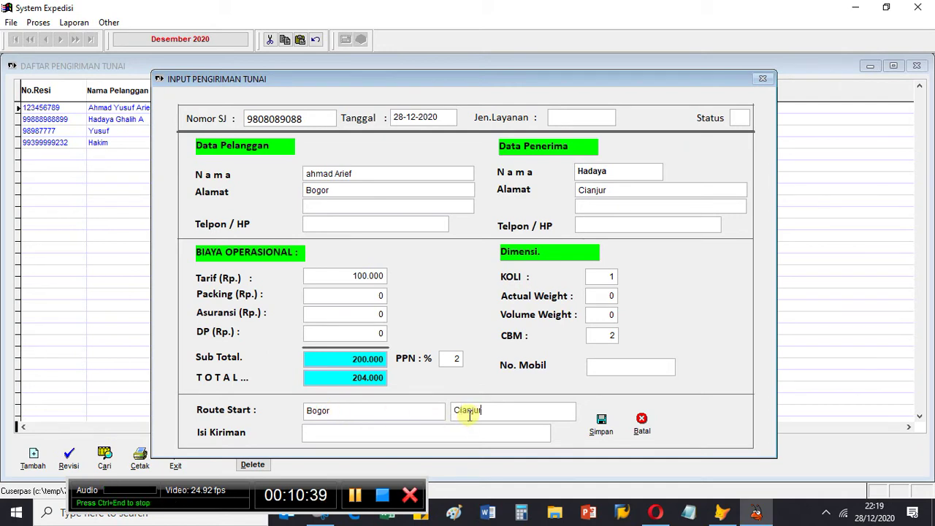
left_click(346, 437)
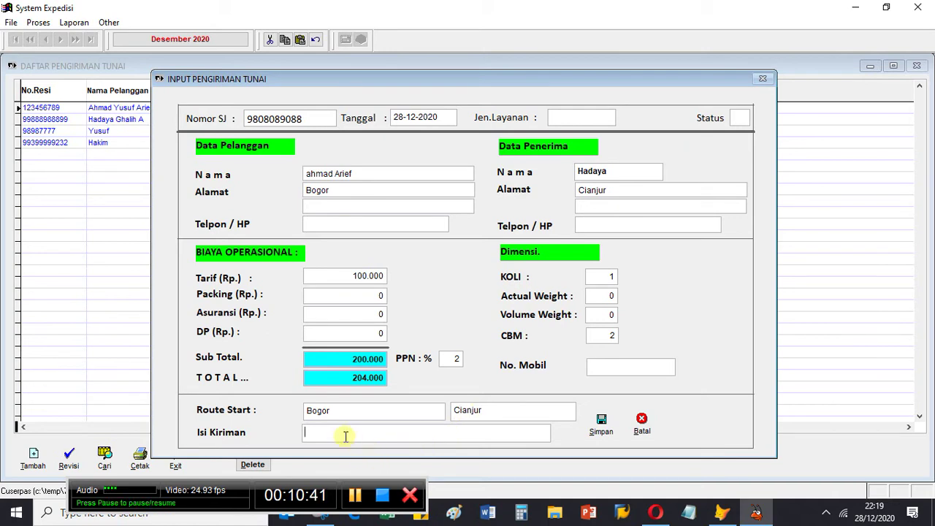
type("Acessories")
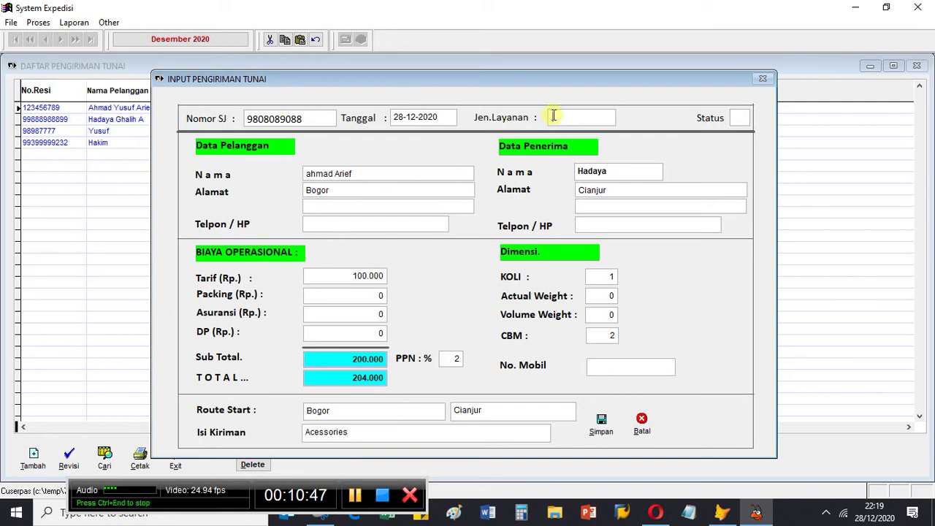
left_click(554, 115)
type("Darat")
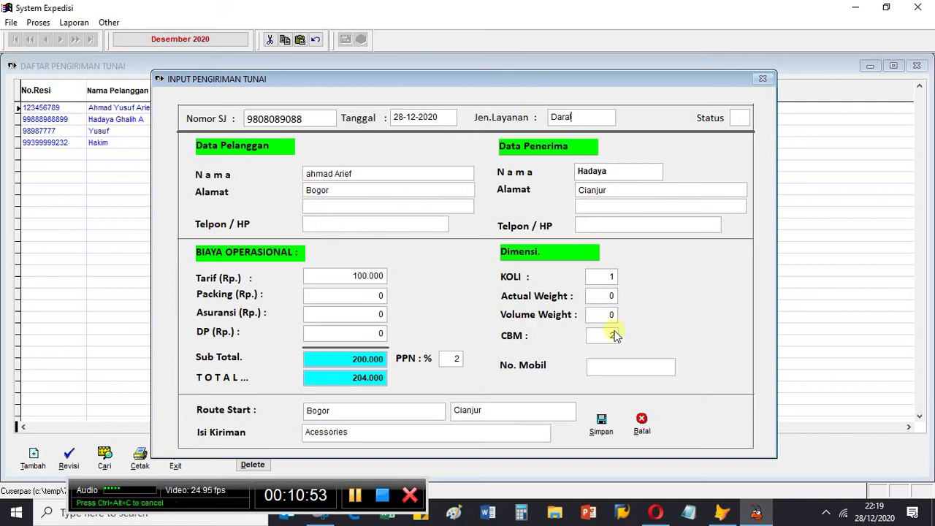
left_click(600, 426)
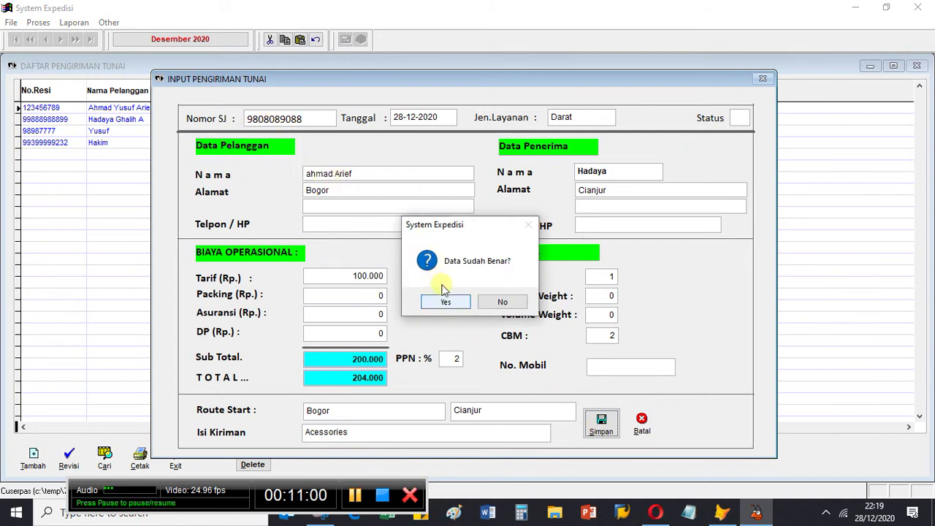
left_click(446, 302)
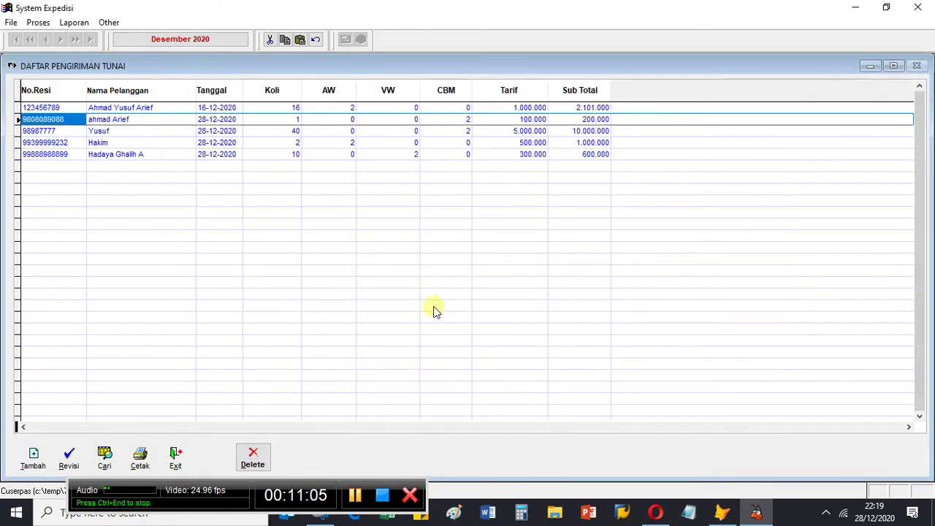
key("Right")
key("Right")
key("Right")
key("Right")
key("Right")
key("Right")
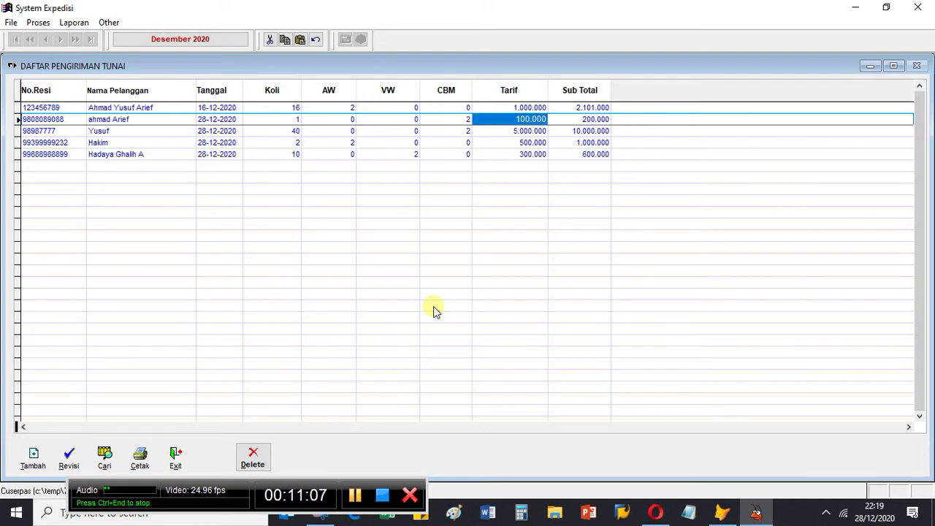
key("Left")
key("Left")
key("Left")
key("Left")
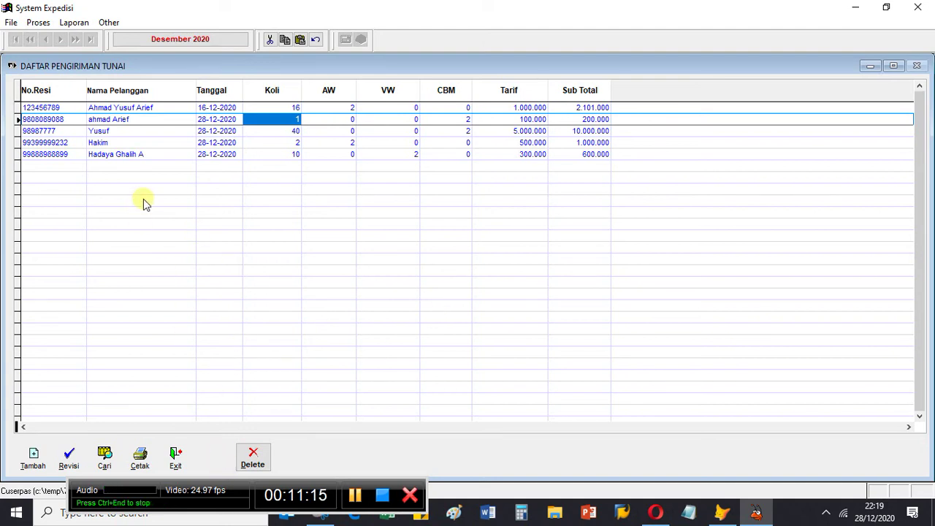
key("Left")
key("Left")
key("Right")
key("Left")
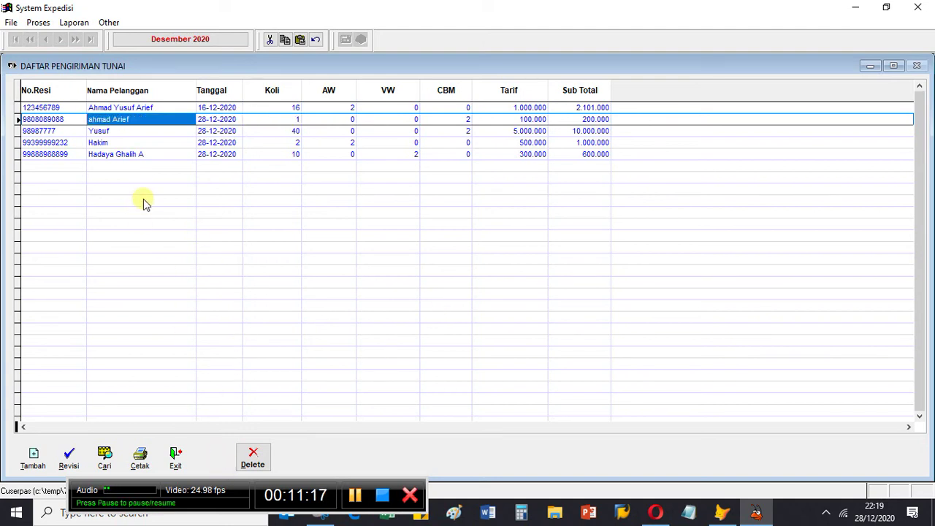
key("Left")
key("Right")
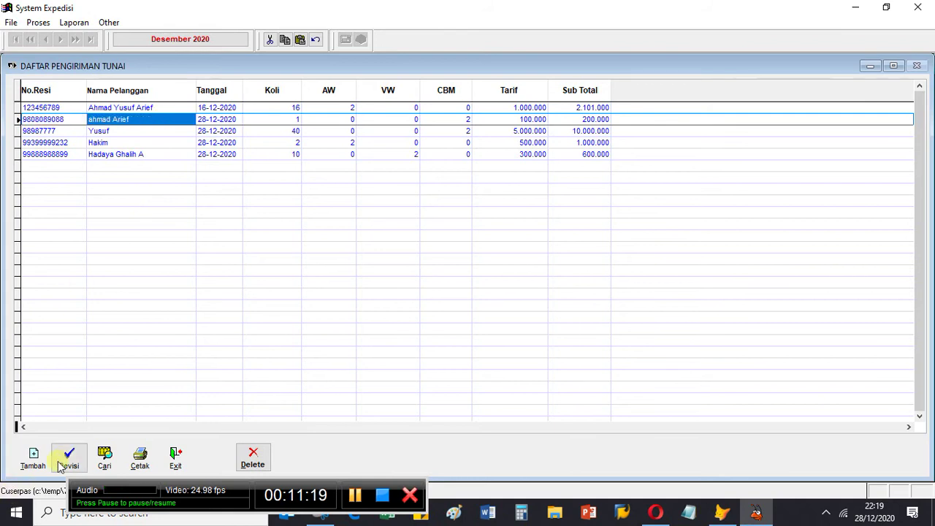
left_click(61, 466)
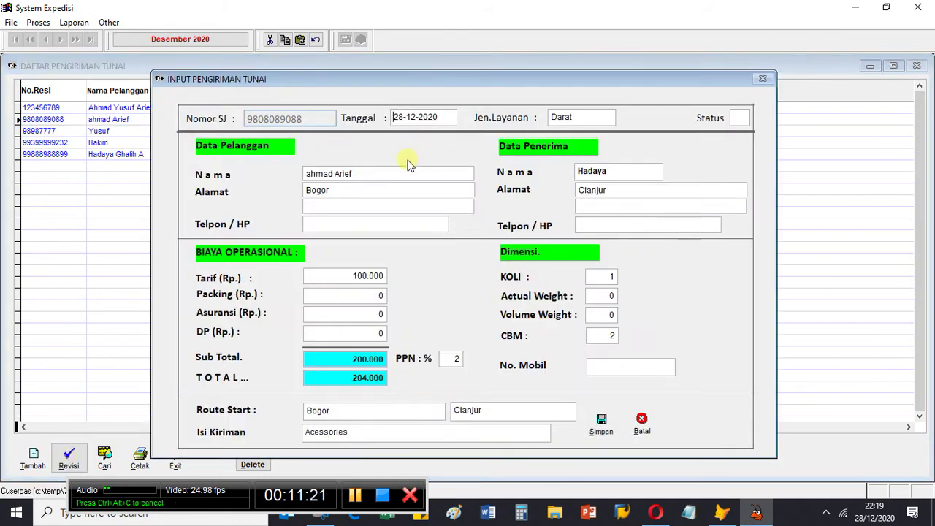
left_click(602, 429)
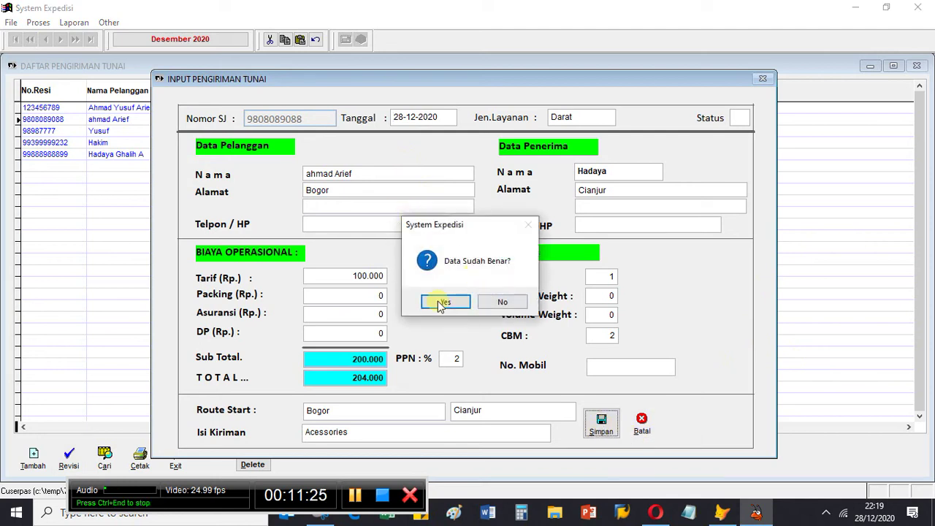
left_click(444, 303)
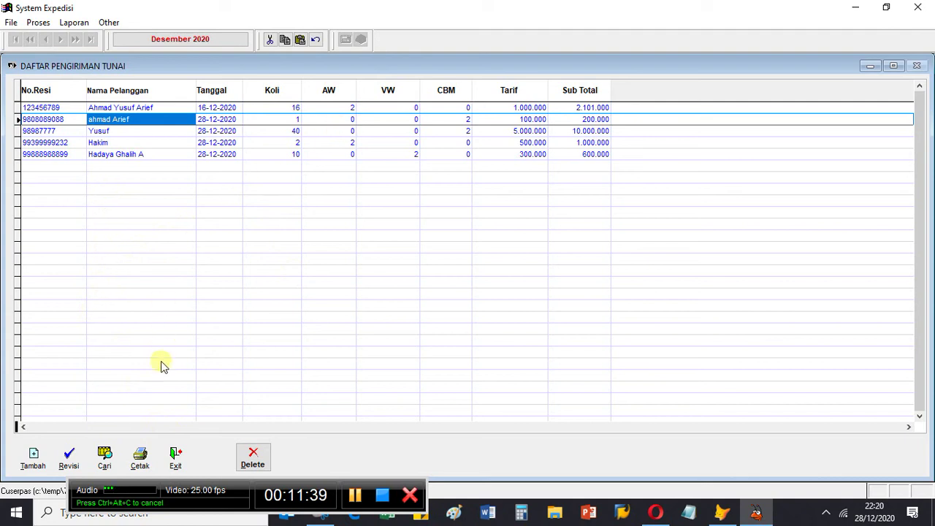
left_click(145, 455)
left_click(424, 322)
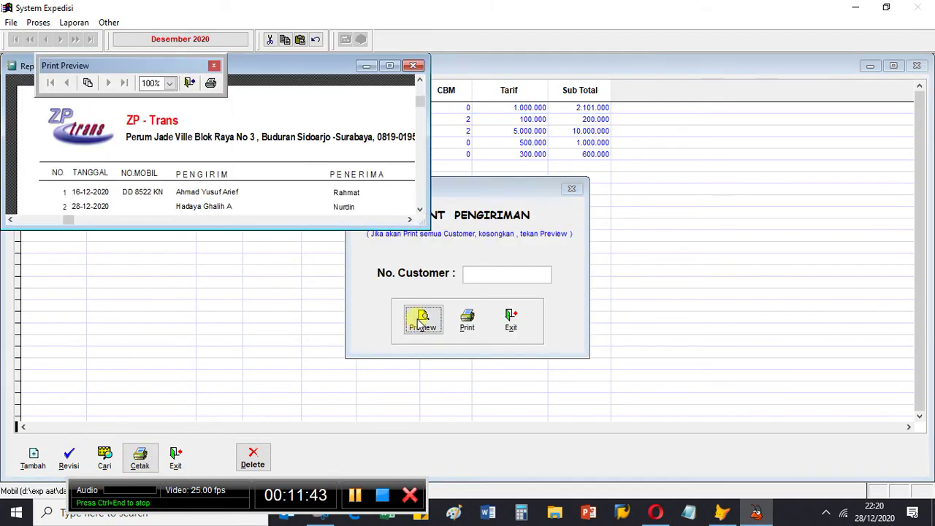
left_click(392, 66)
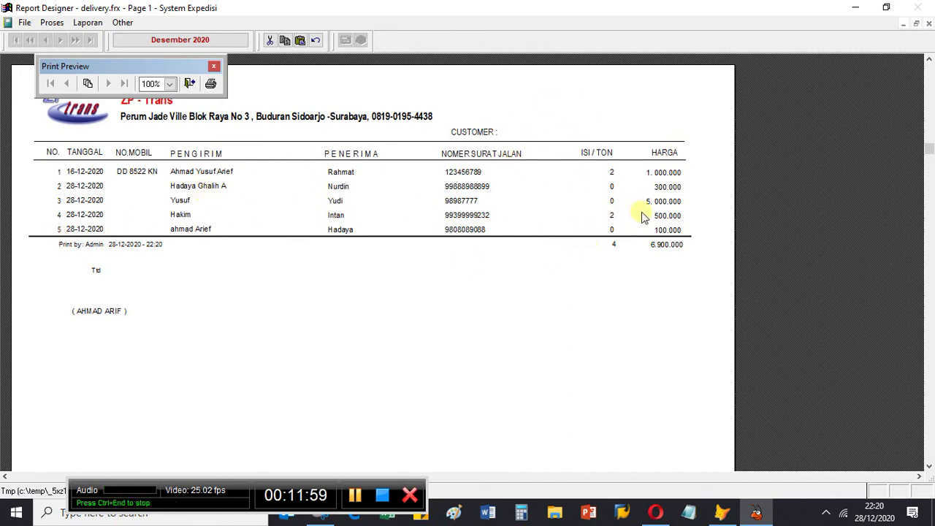
left_click(929, 26)
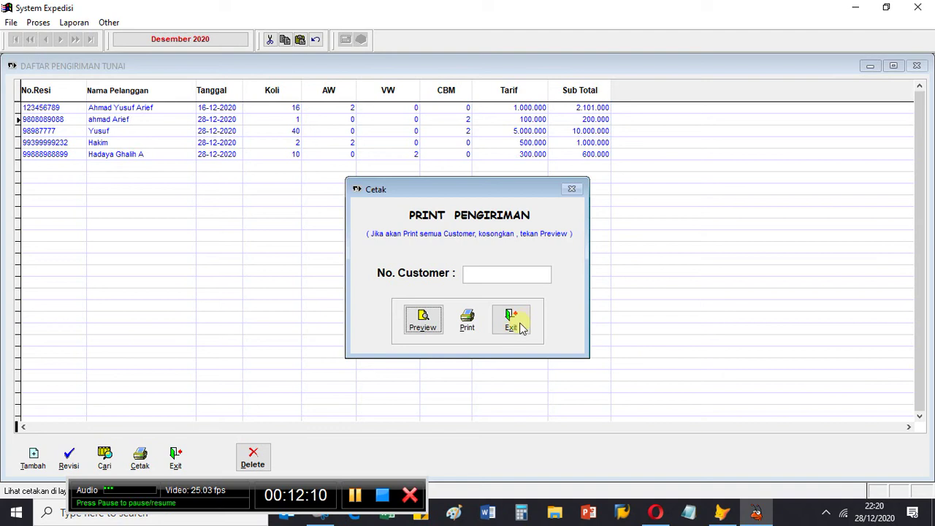
left_click(521, 326)
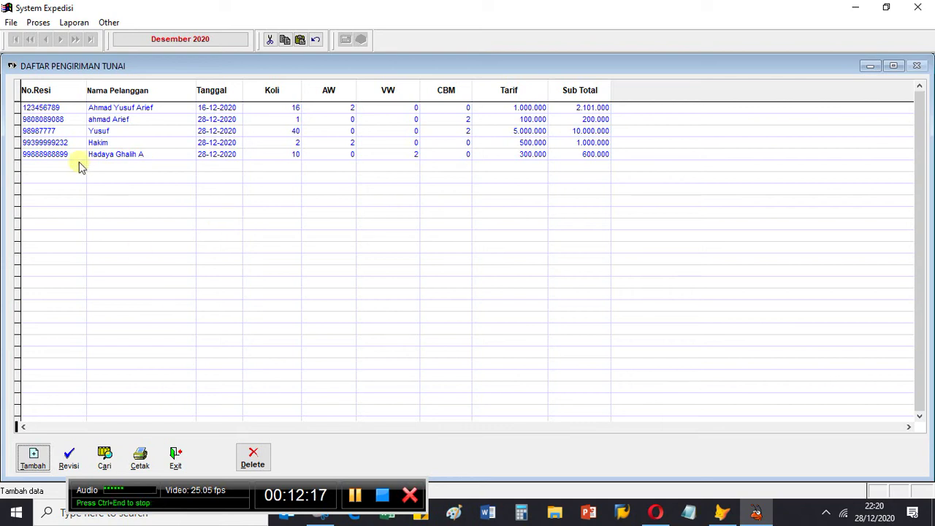
Step: Check the second and last cash shipment records, close Daftar Pengiriman Tunai, and open Daftar Invoice
left_click(175, 457)
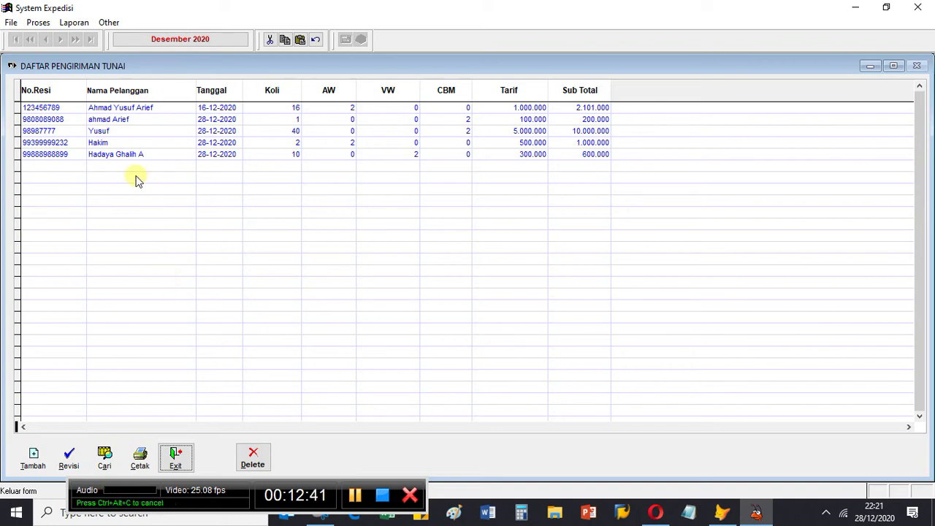
left_click(147, 119)
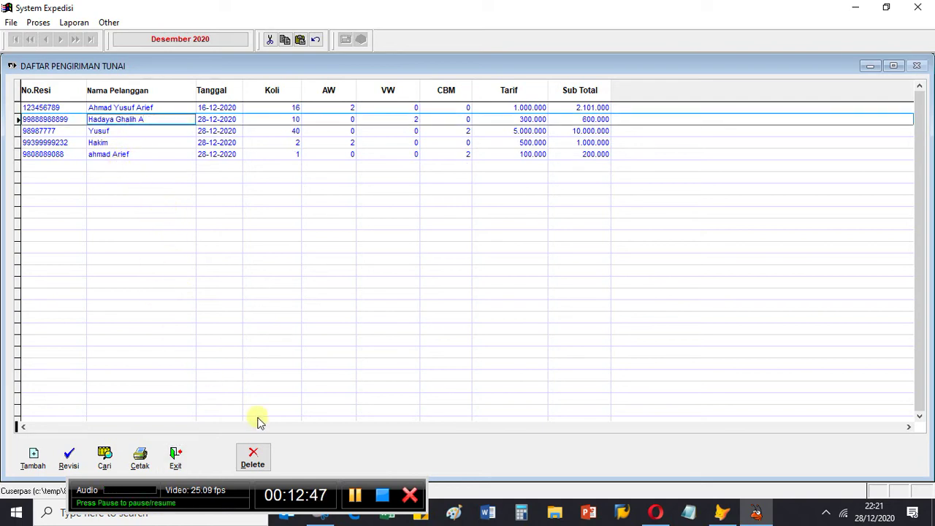
left_click(186, 455)
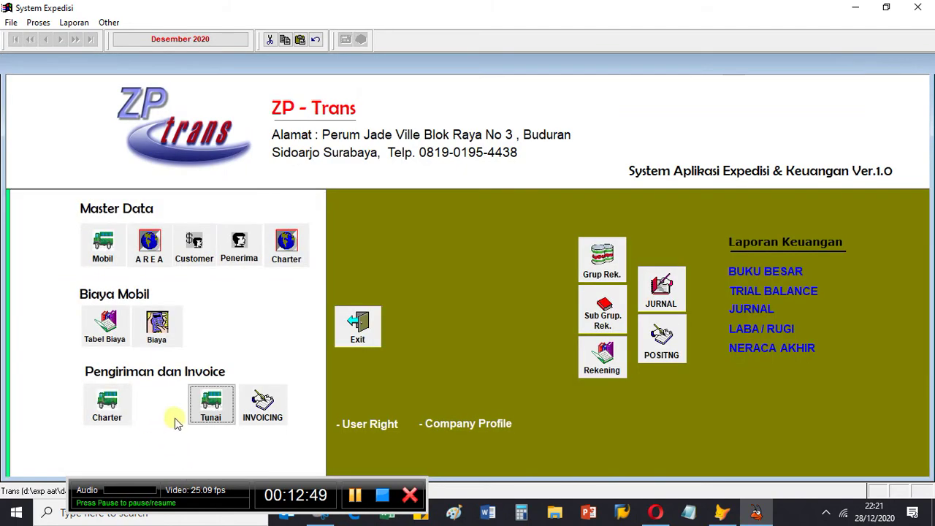
left_click(207, 411)
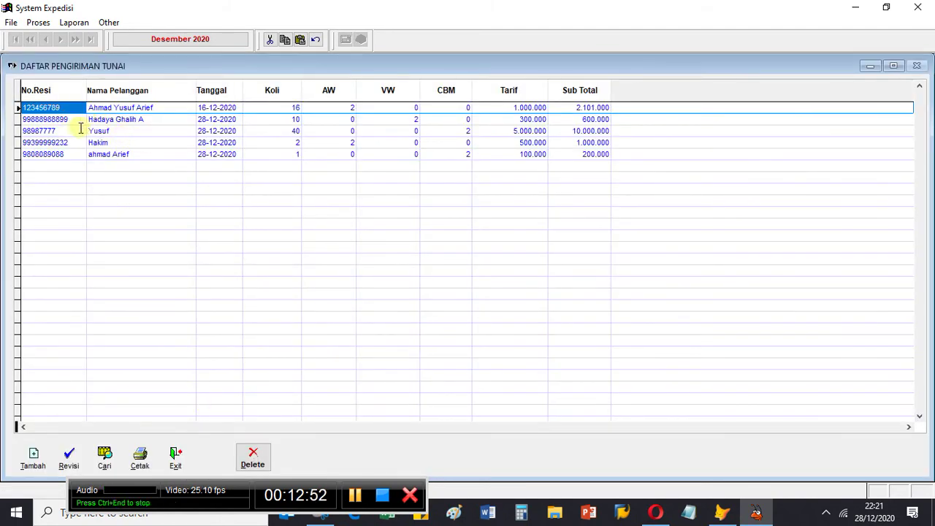
left_click(144, 155)
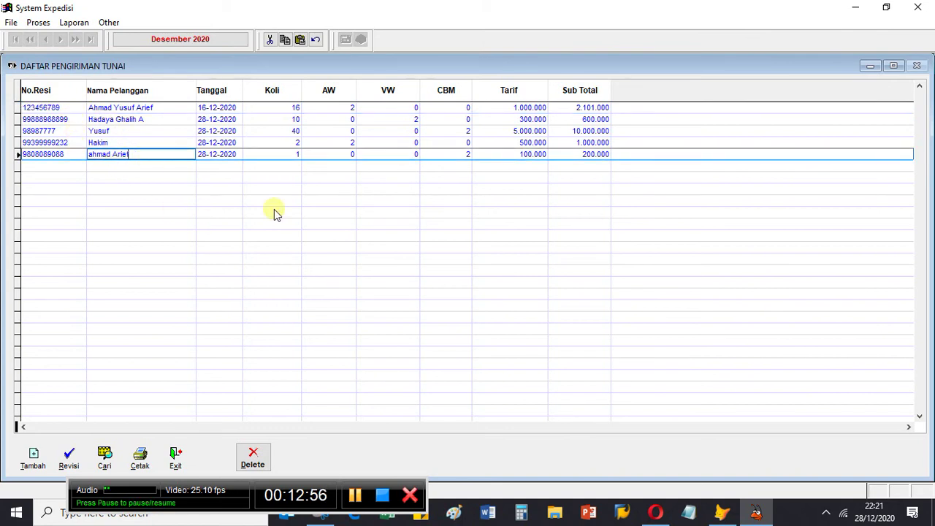
left_click(175, 458)
left_click(253, 402)
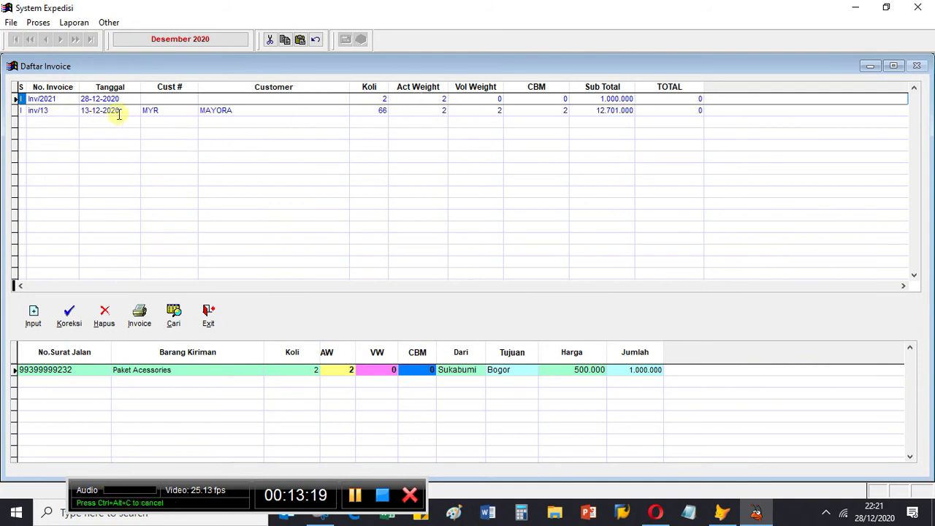
Step: Create a new invoice numbered inv/212/2021 and add one blank Detail Surat Jalan row
left_click(34, 319)
left_click(277, 142)
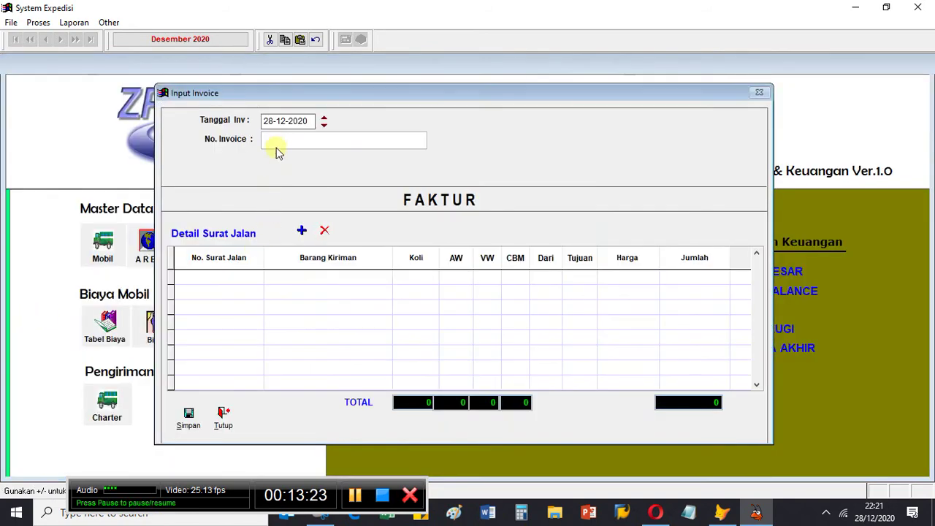
type("inv")
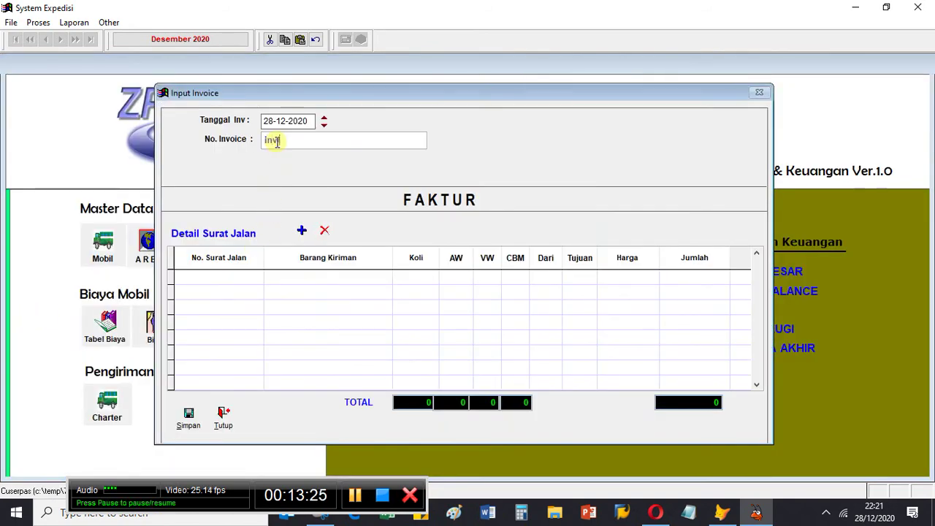
type("/212")
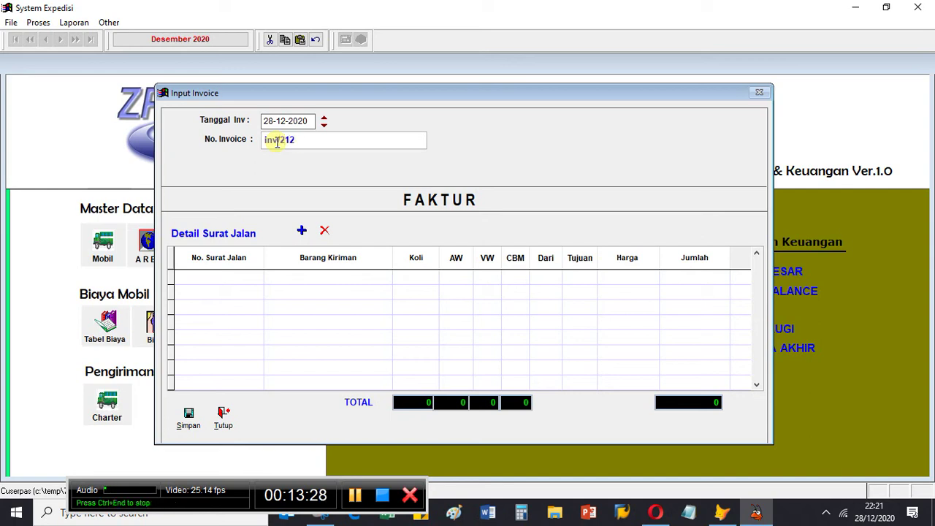
type("012/20")
type("21")
key("Return")
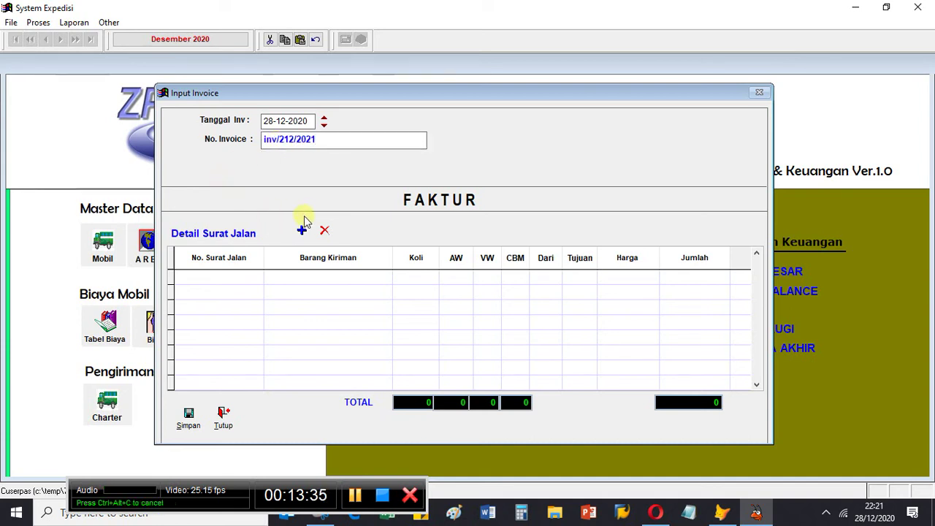
left_click(277, 149)
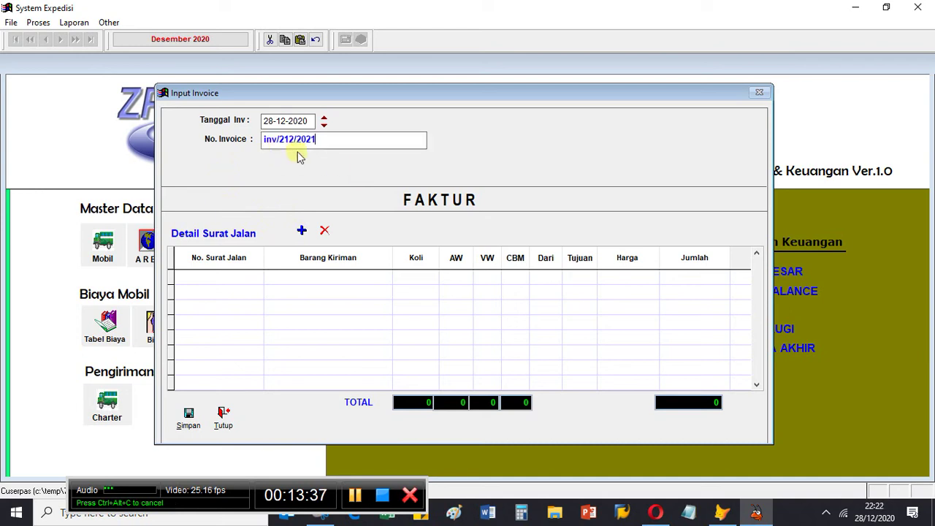
left_click(302, 148)
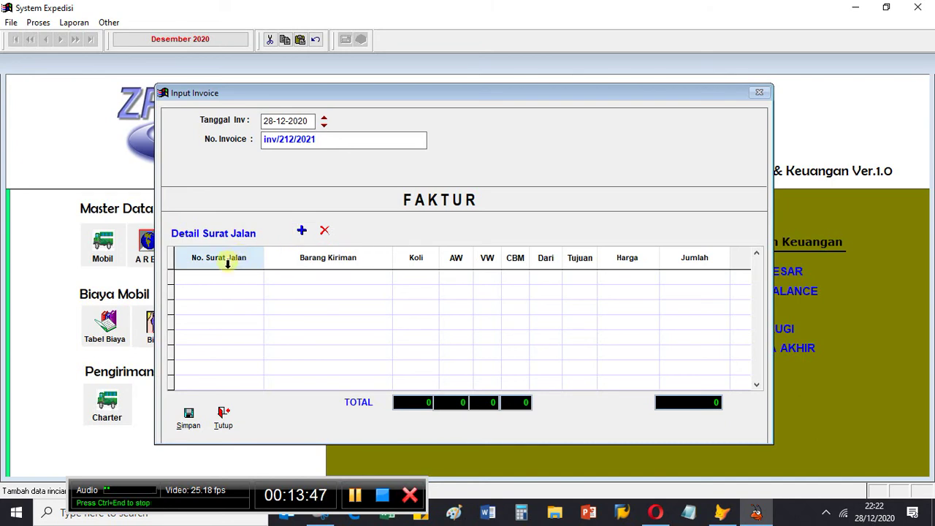
left_click(304, 234)
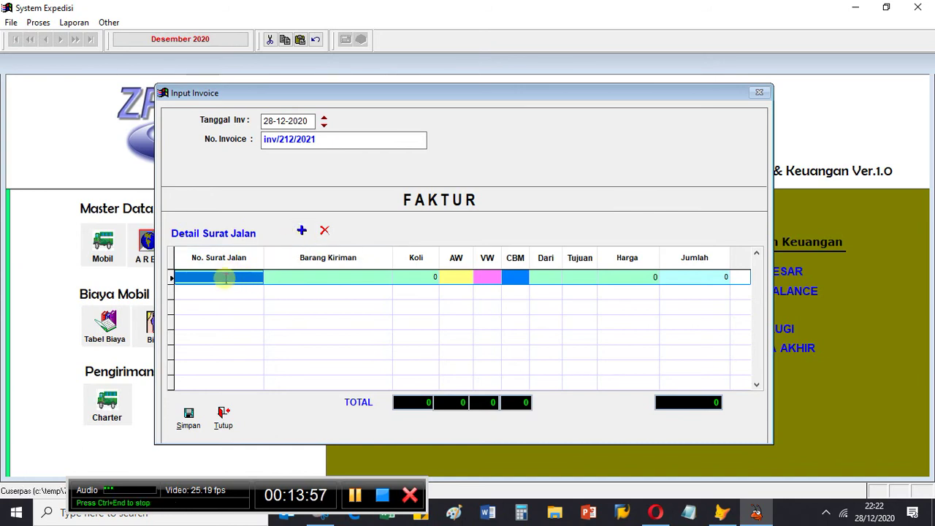
Step: Open the Daftar AWB list for the row and compare the last AWB's koli and price
double_click(227, 278)
key("Down")
key("Down")
key("Down")
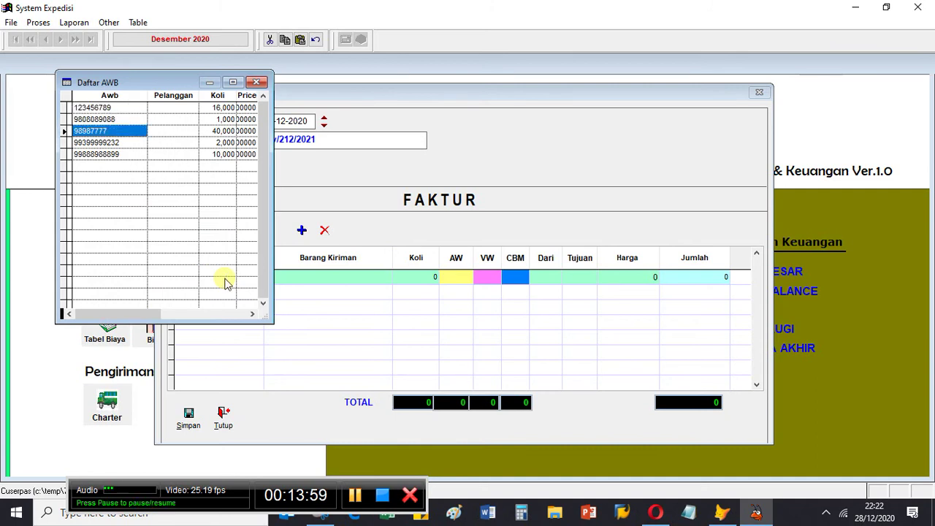
key("Down")
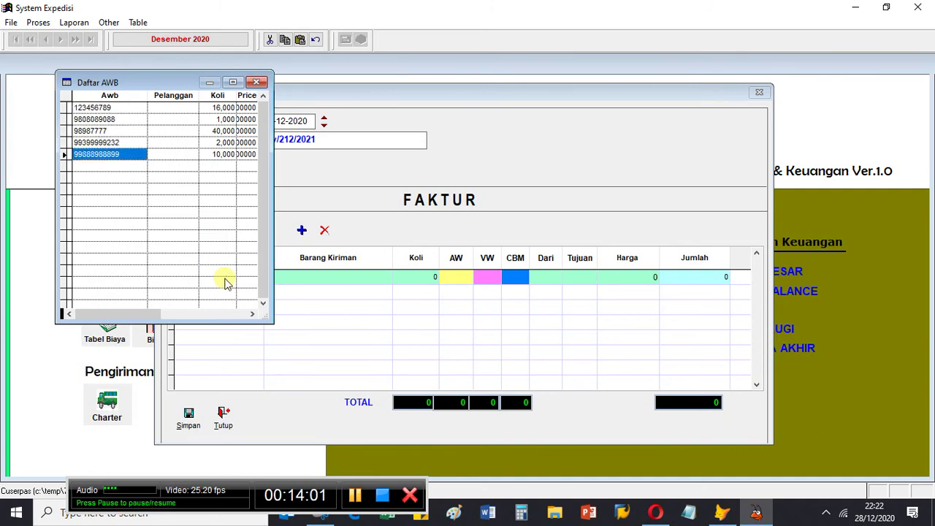
key("Right")
key("Right")
key("Right")
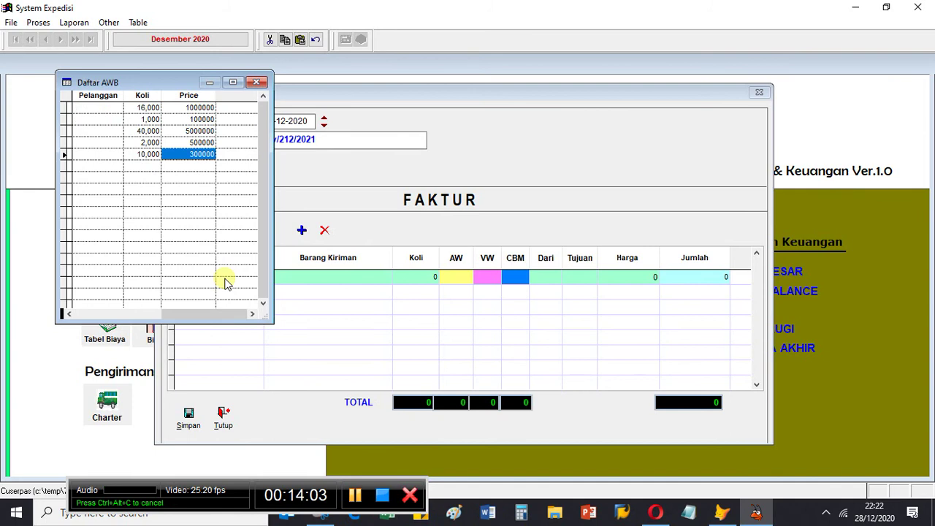
key("Left")
key("Right")
key("Left")
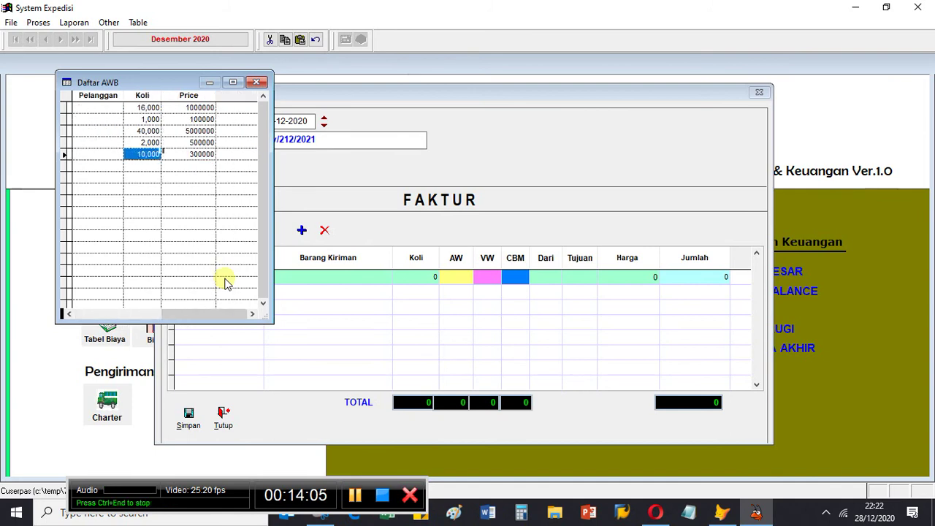
key("Right")
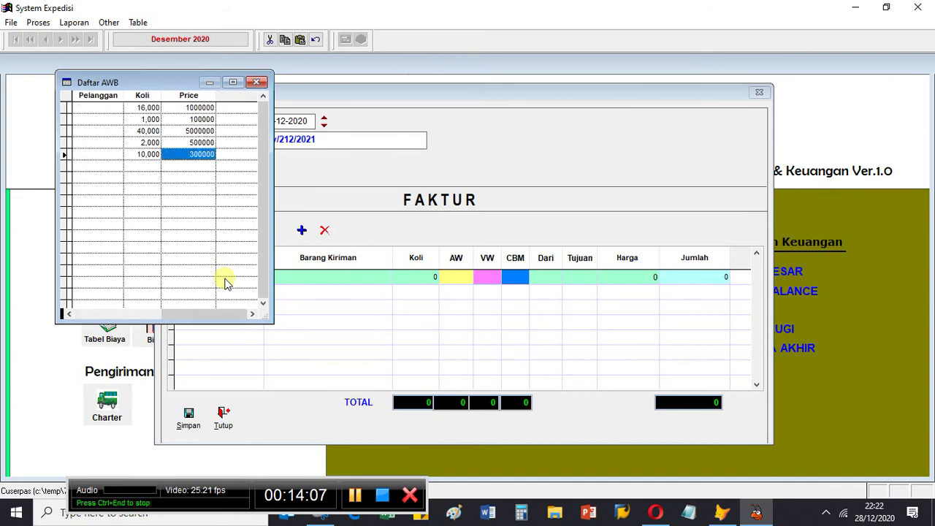
key("Left")
key("Left")
key("Left")
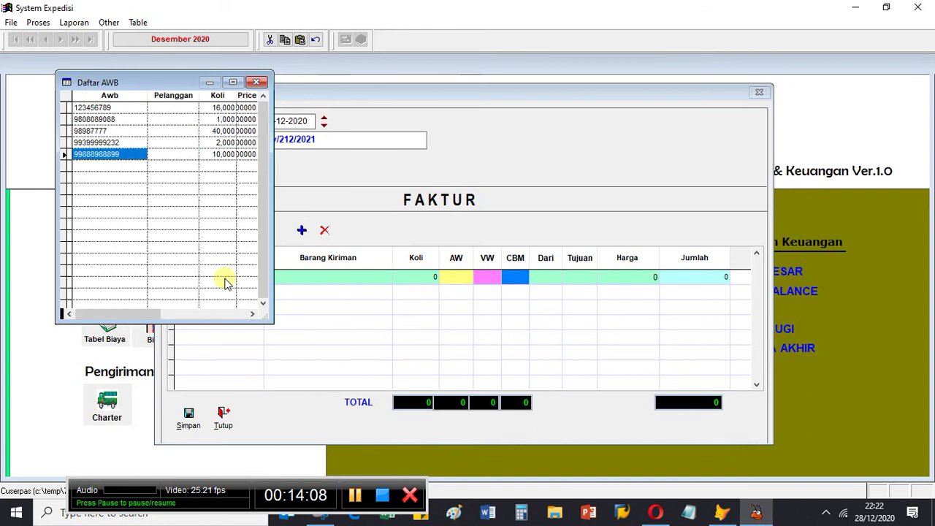
Step: Review the second AWB (1 koli Acessories, Bogor to Cianjur) and insert it into the invoice line
key("Up")
key("Up")
key("Up")
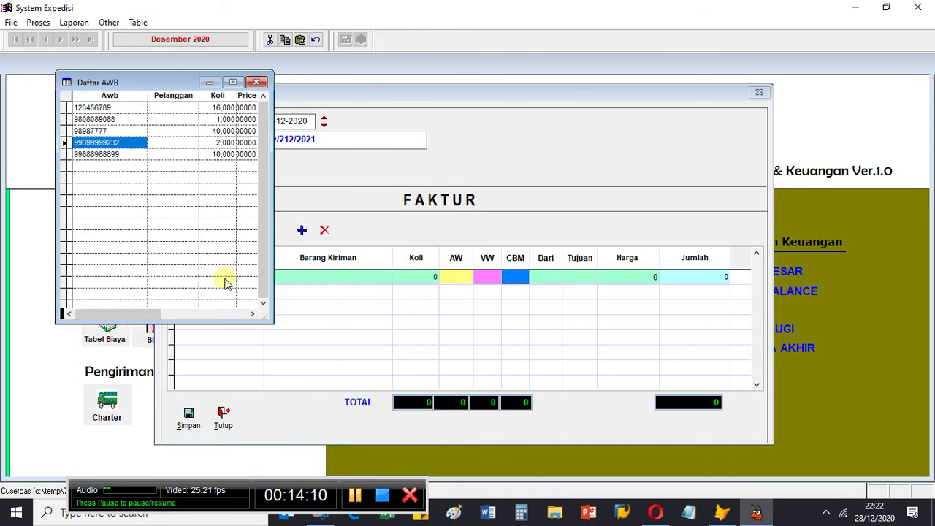
key("Right")
key("Right")
key("Right")
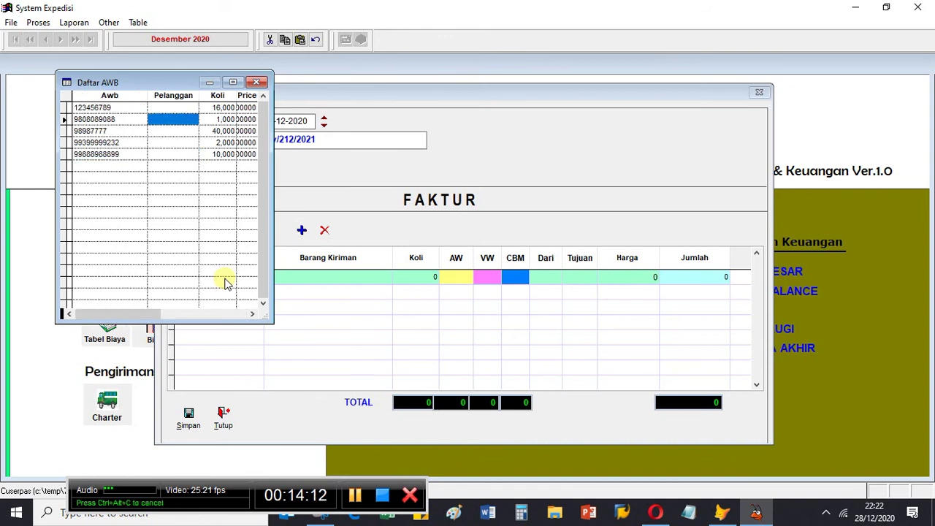
key("Left")
key("Left")
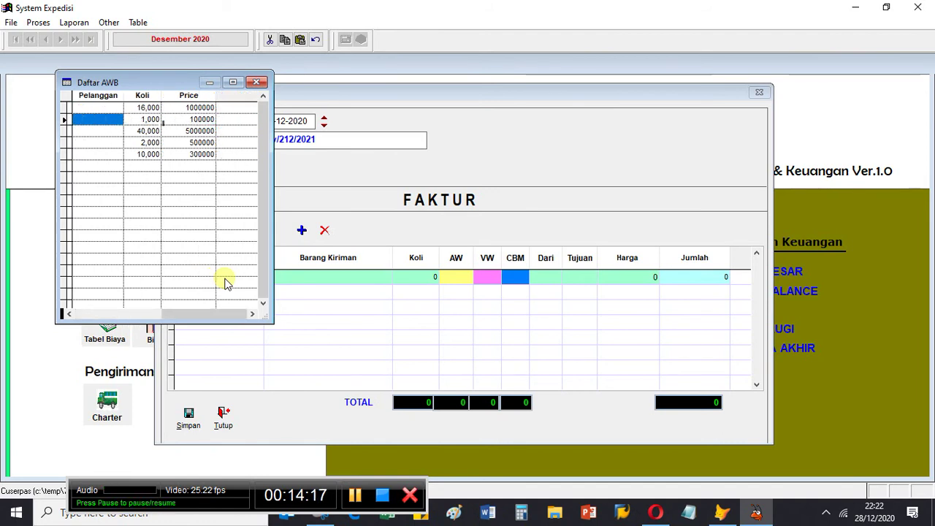
key("Left")
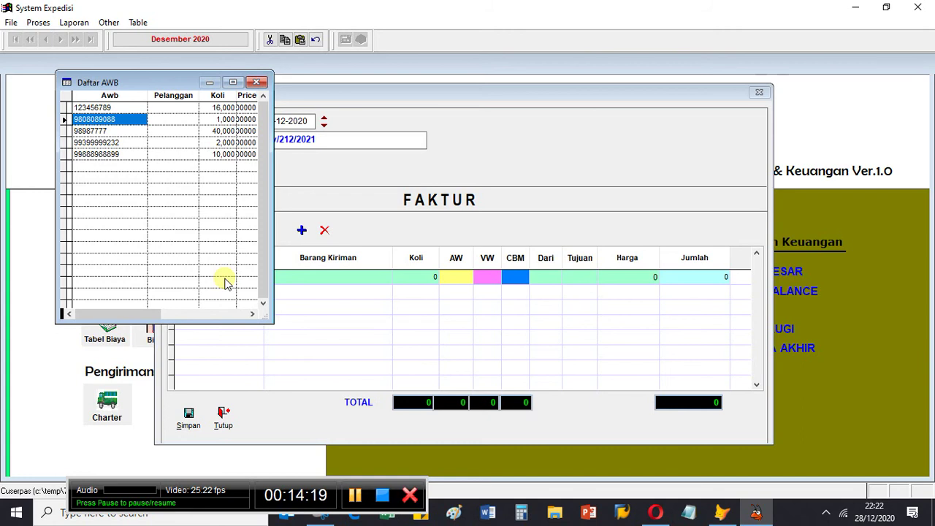
key("Right")
key("Right")
key("Left")
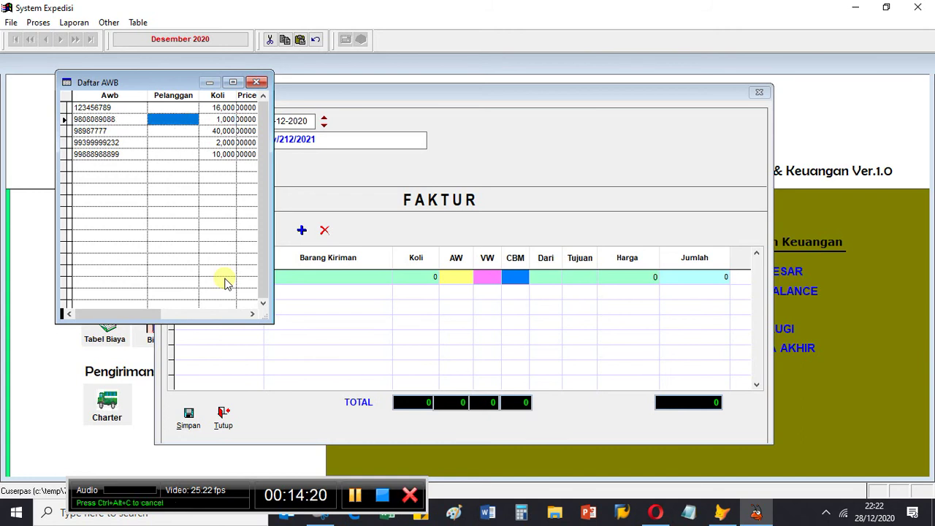
key("Right")
key("Right")
key("Left")
key("Left")
key("Left")
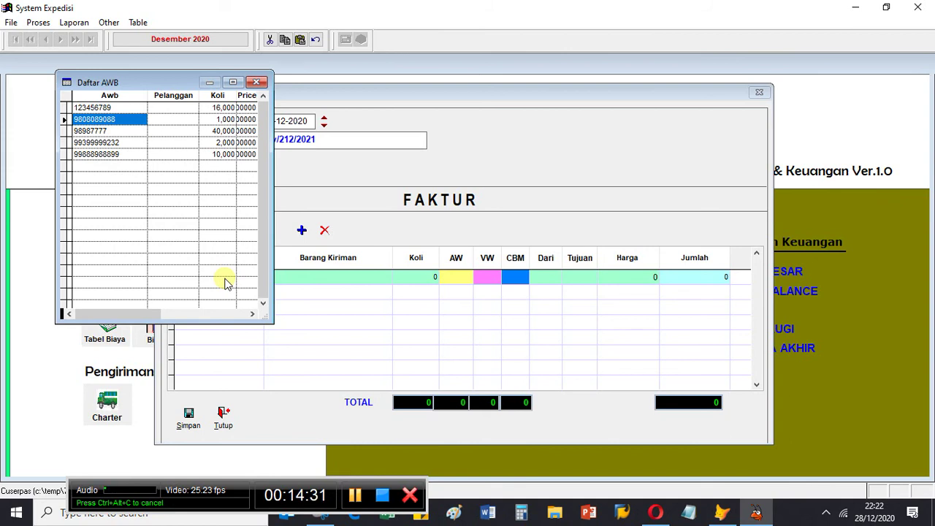
key("Down")
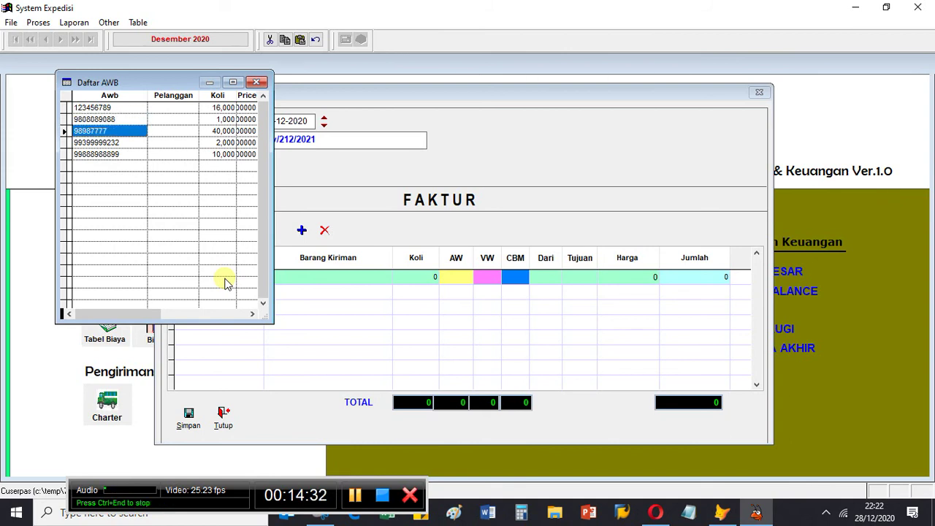
key("Up")
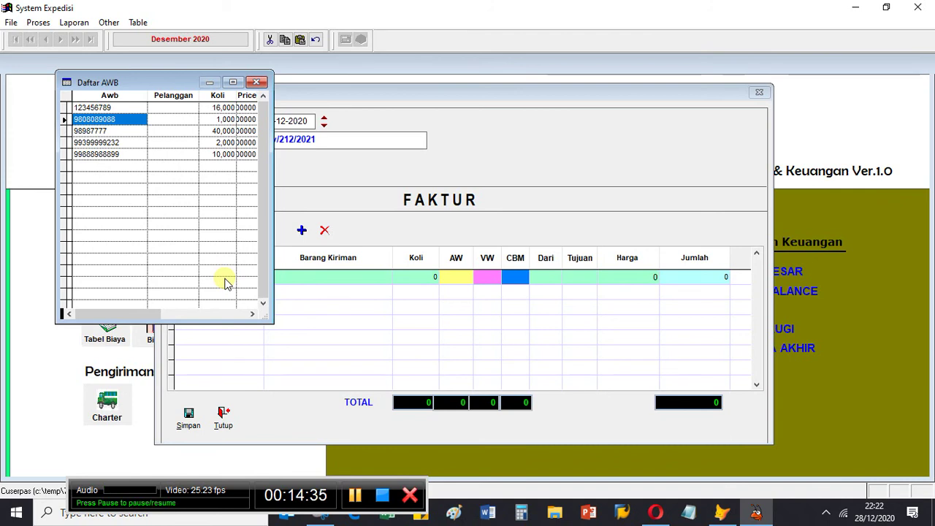
key("Return")
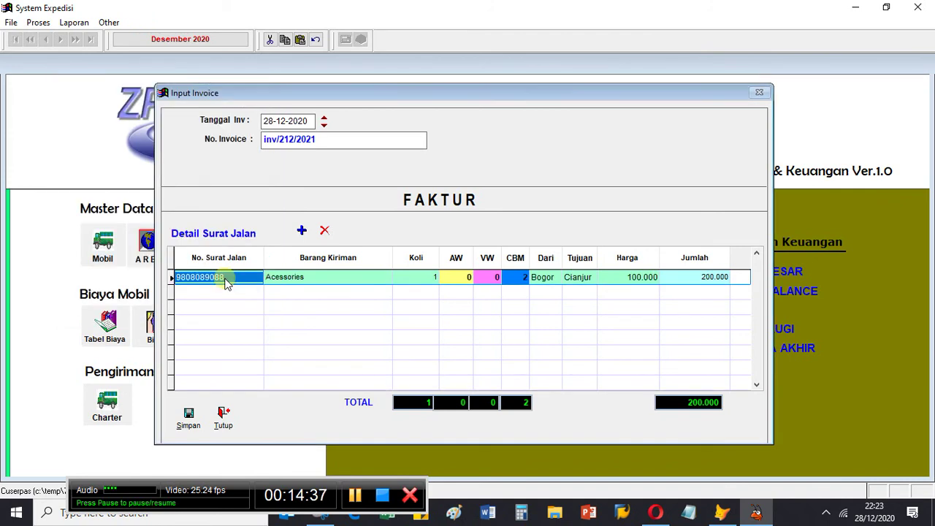
Step: Finish the AWB line's Harga and Barang Kiriman cells and submit the invoice with Simpan
left_click(611, 280)
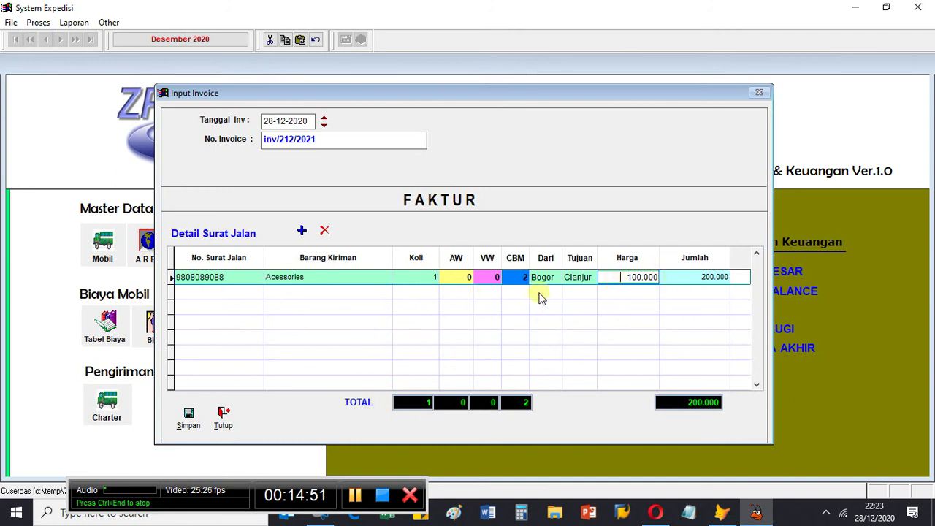
left_click(364, 279)
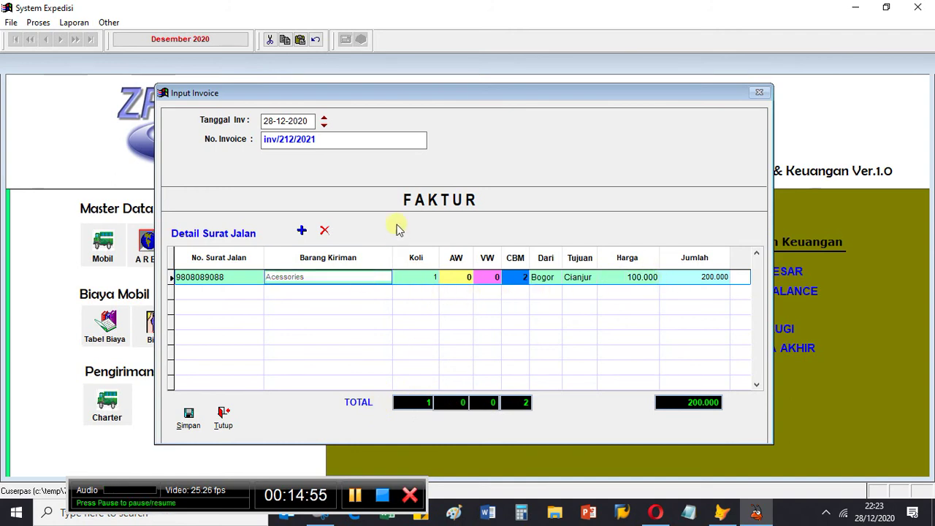
left_click(190, 423)
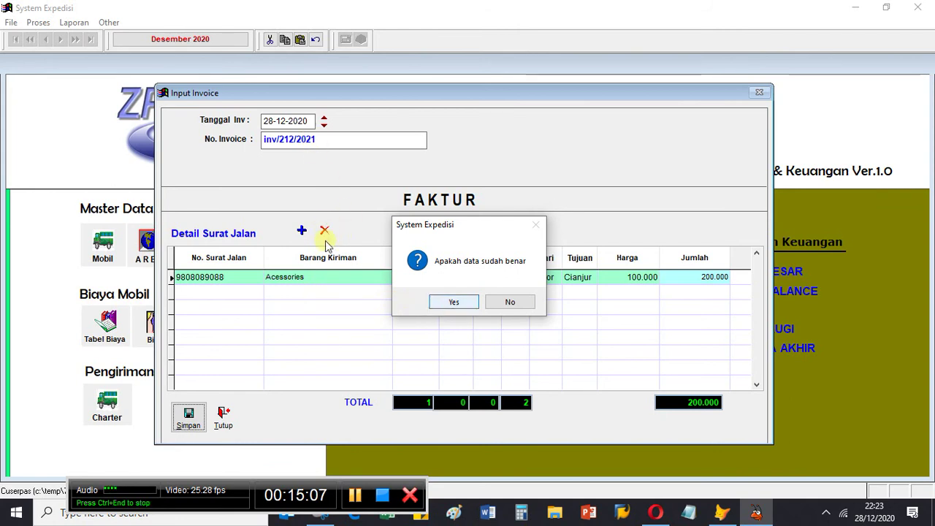
Step: Confirm saving, then compare the lines of inv/212/2021 with invoice inv/13 and open its printing
left_click(454, 303)
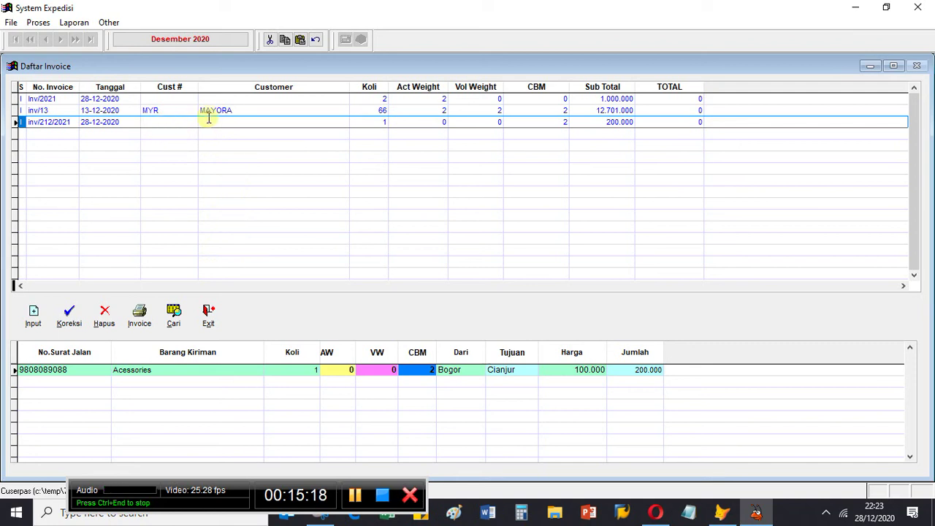
left_click(72, 121)
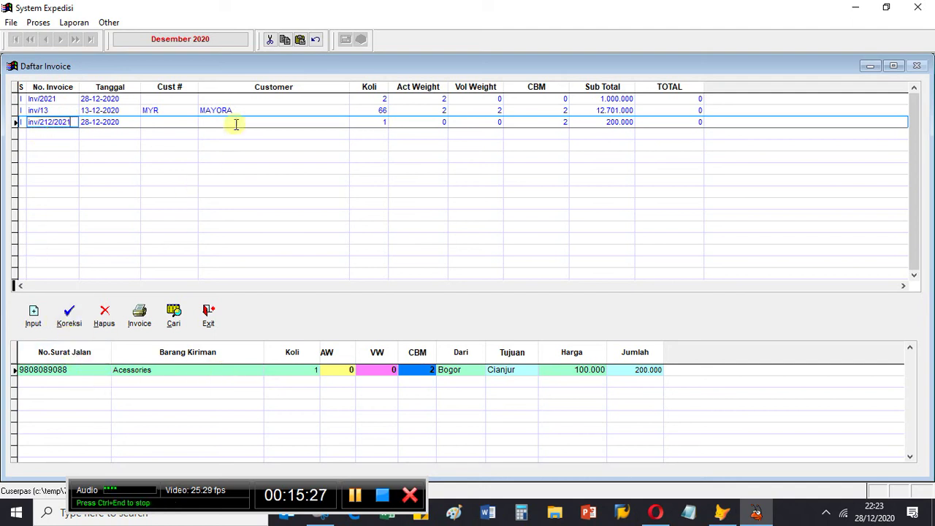
left_click(289, 111)
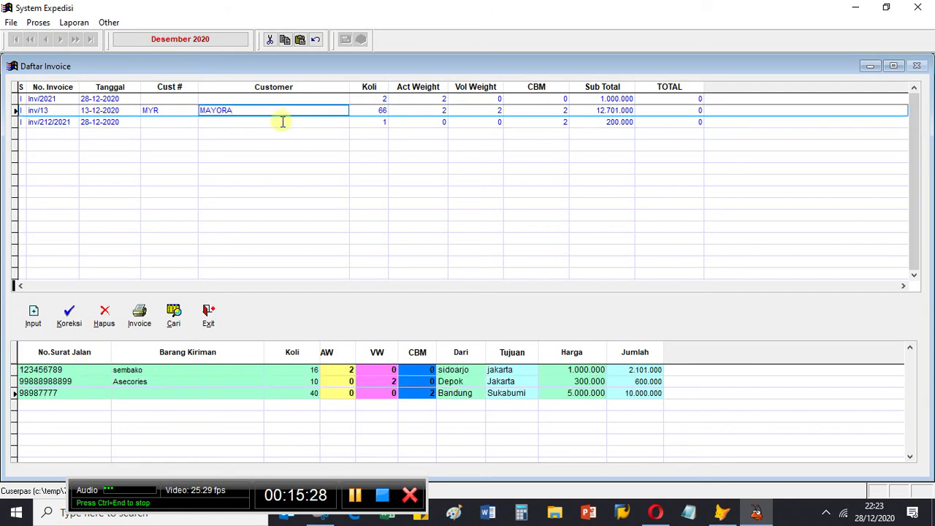
left_click(282, 121)
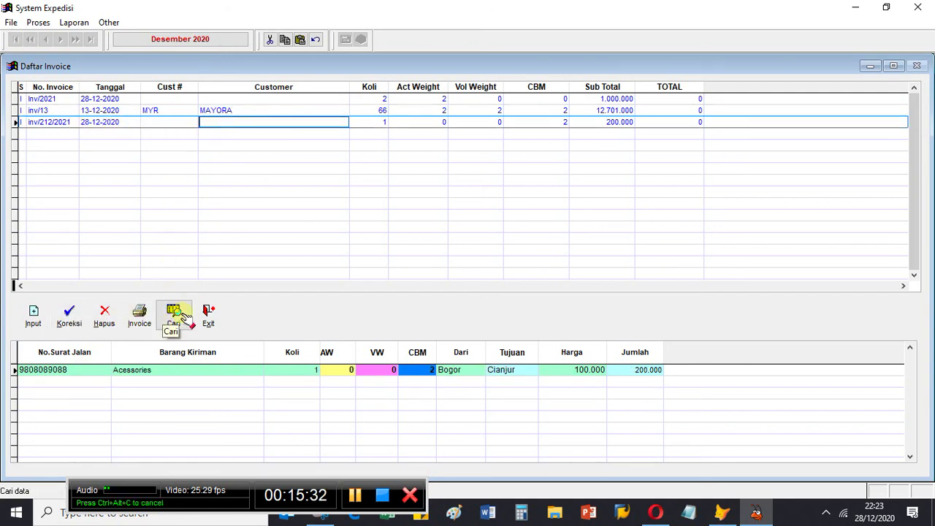
left_click(143, 319)
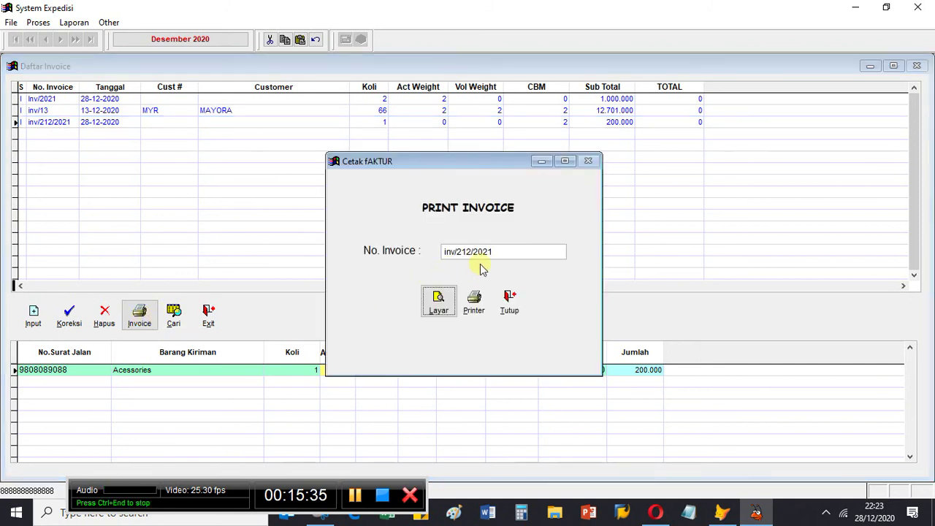
Step: Show the Layar preview of inv/212/2021 maximized, scroll through the report, then close it
left_click(442, 311)
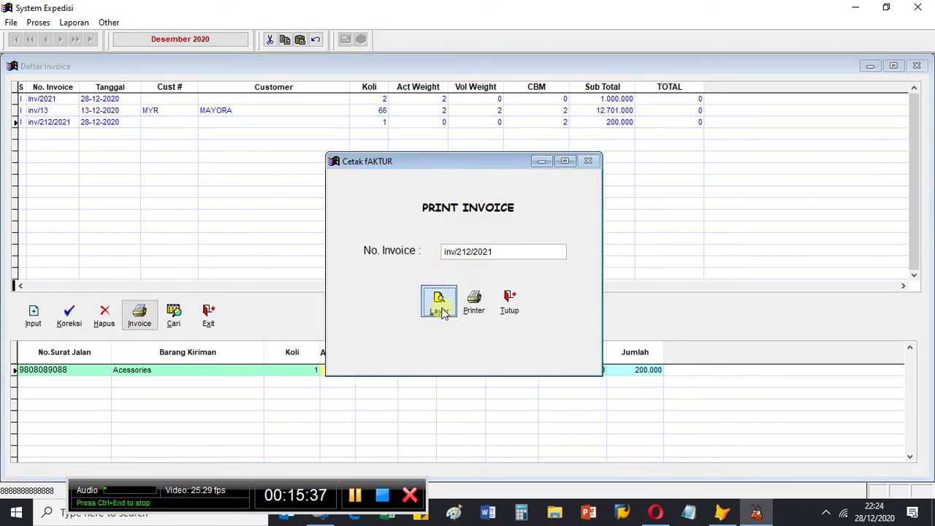
left_click(388, 70)
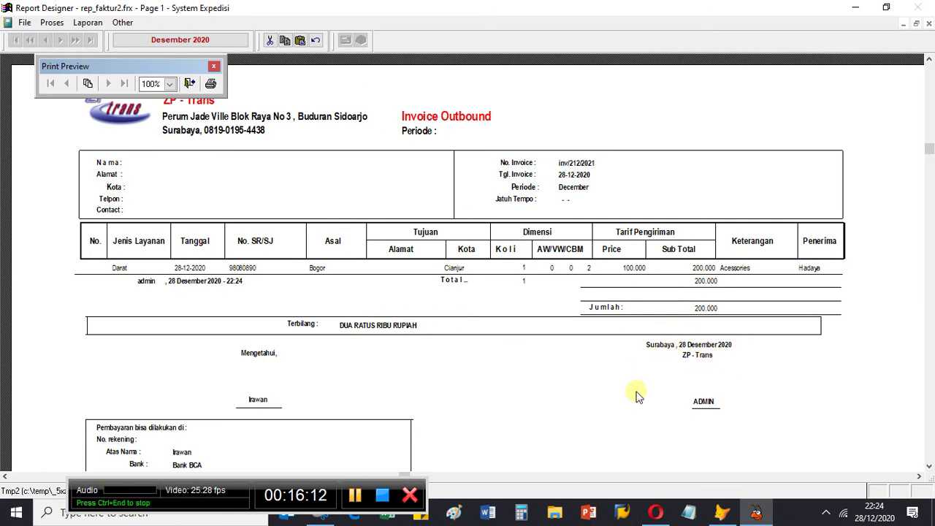
scroll(406, 398, "down", 3)
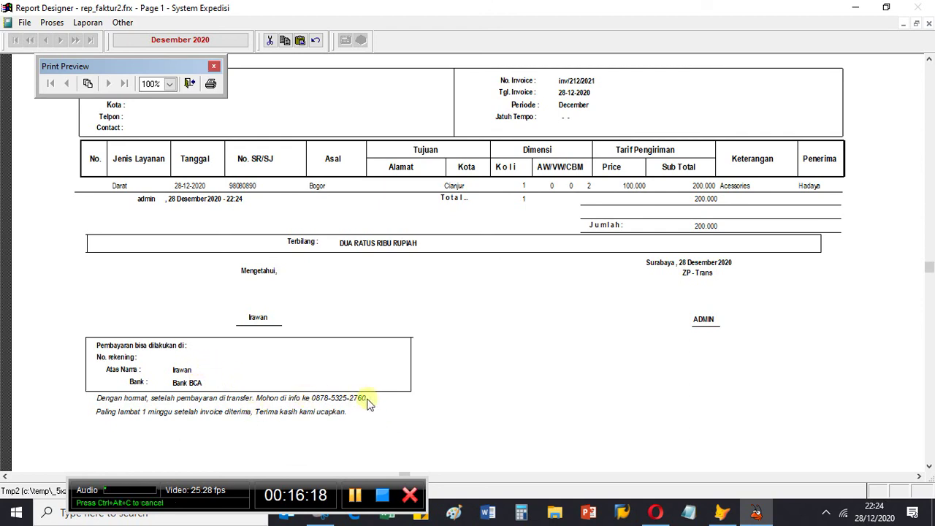
scroll(365, 397, "up", 5)
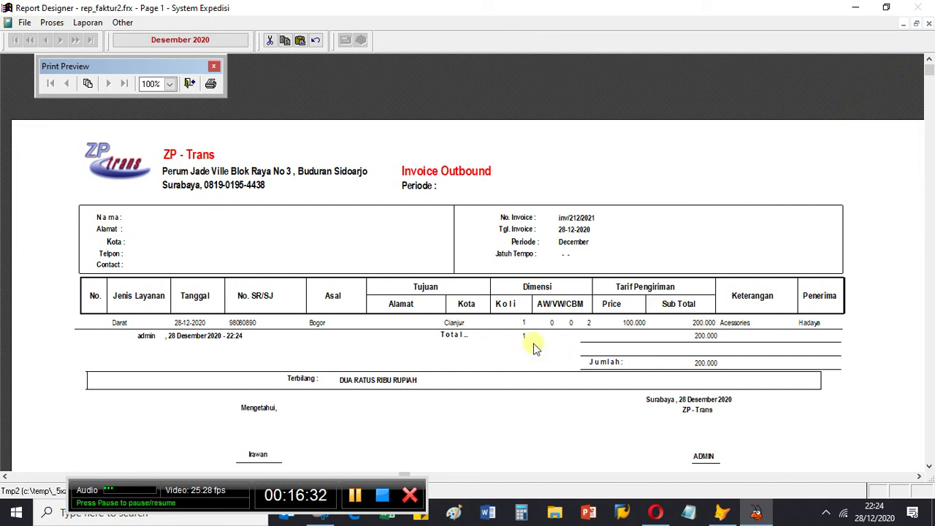
left_click(929, 25)
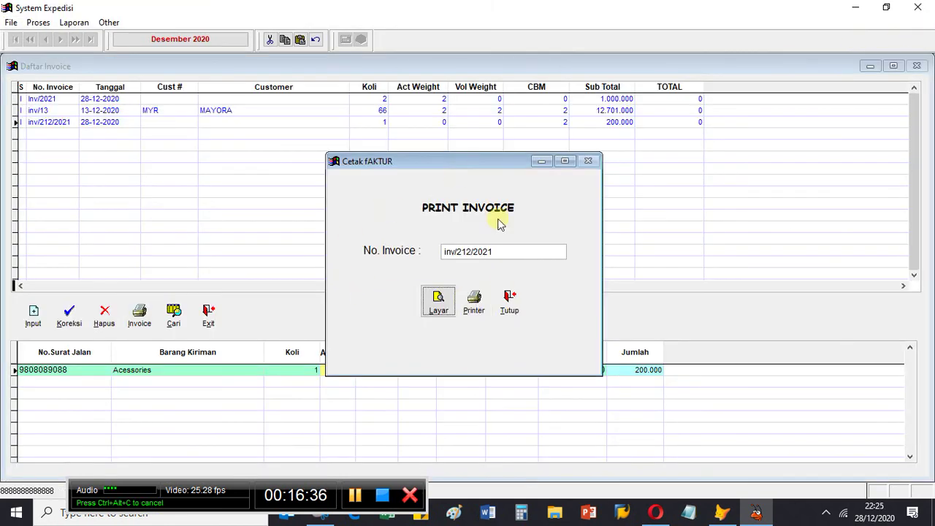
Step: Close Cetak fAKTUR, review the first invoice's and inv/13's shipment lines, and exit Daftar Invoice
left_click(510, 300)
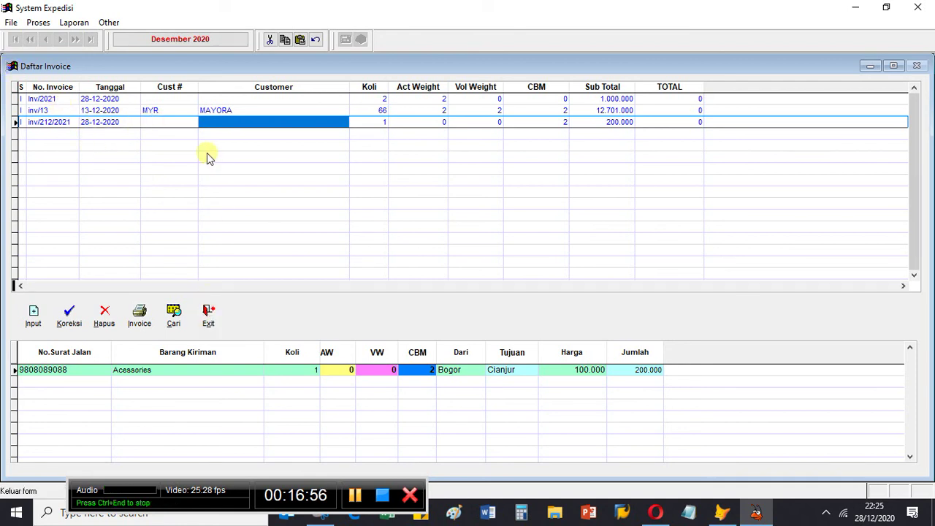
left_click(280, 99)
left_click(279, 110)
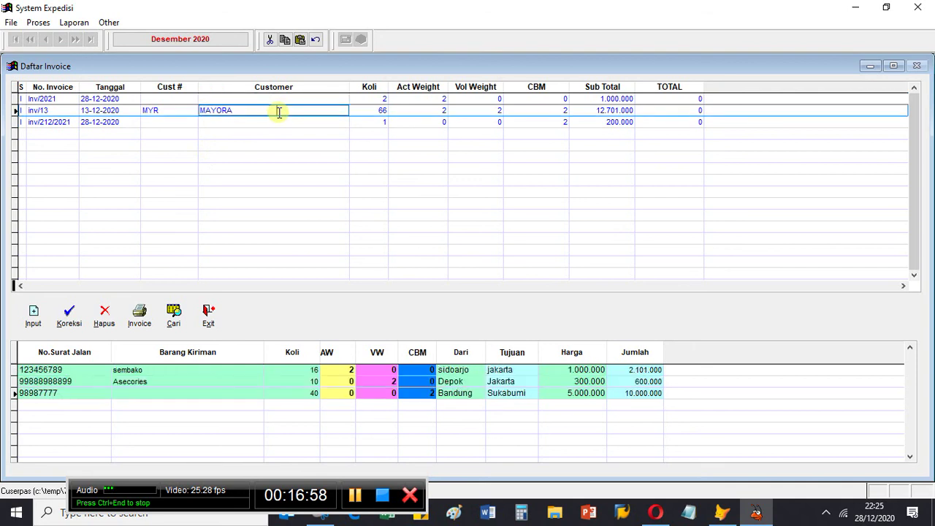
left_click(280, 100)
left_click(279, 109)
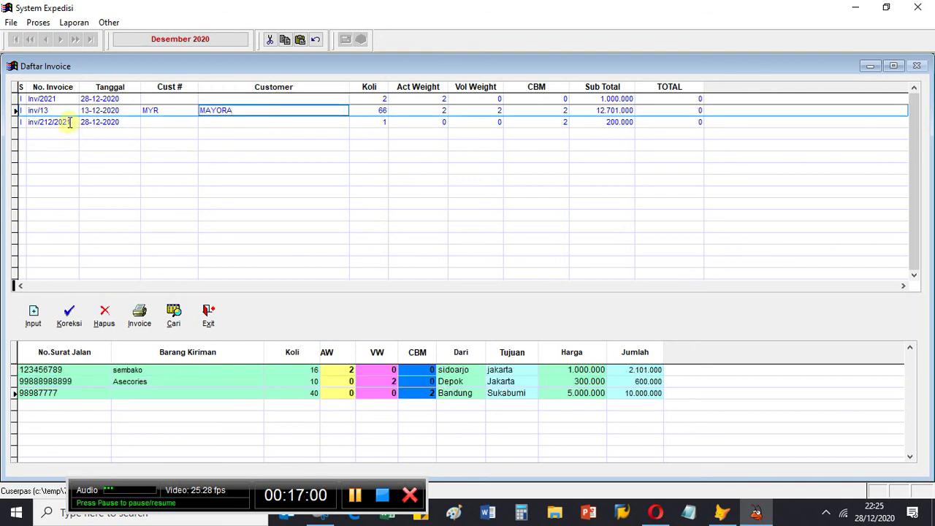
left_click(208, 316)
Step: Open and close Daftar Pengiriman Tunai, then switch to the Opera browser window
left_click(212, 404)
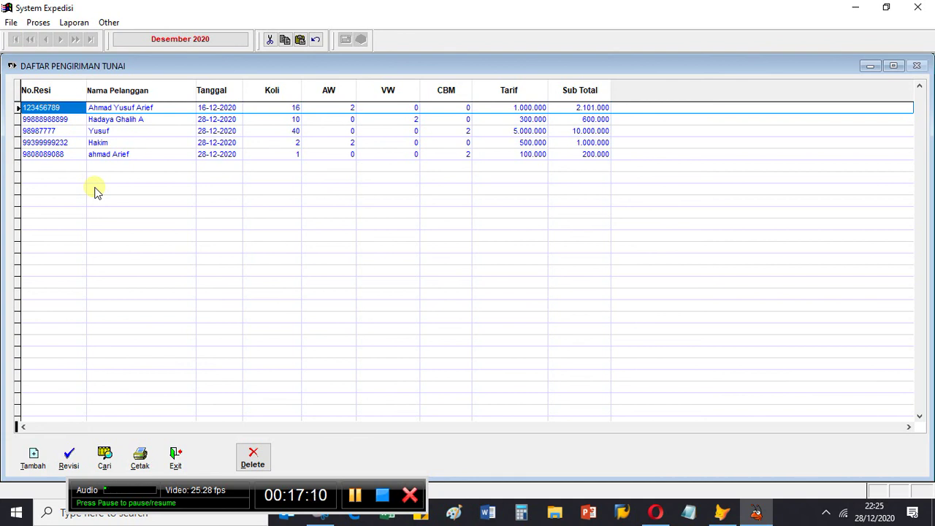
left_click(180, 460)
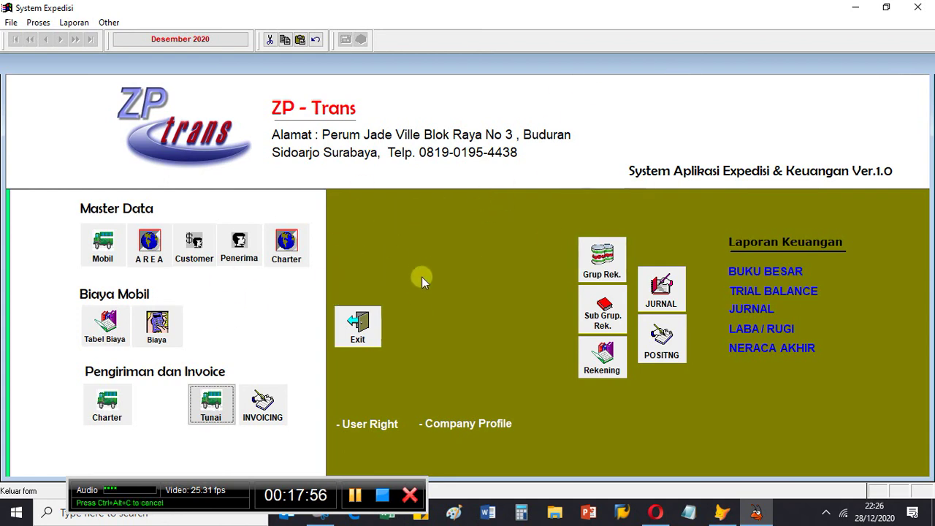
left_click(660, 515)
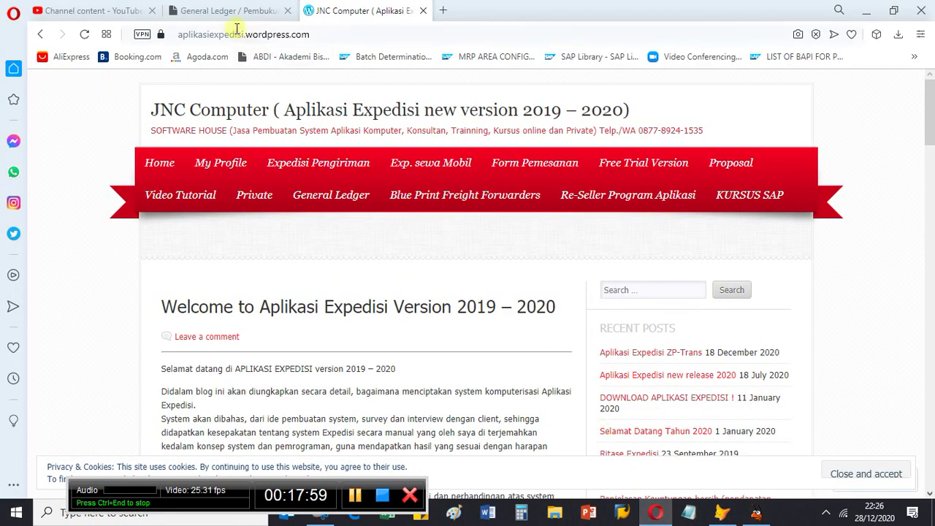
Step: From the General Ledger tab, go to MY PROFILE and select the contact section text
left_click(211, 11)
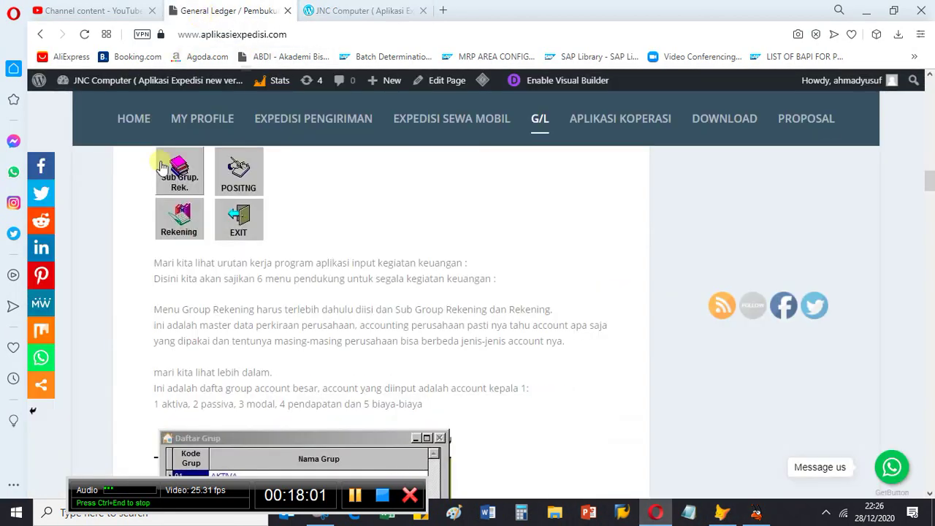
left_click(204, 124)
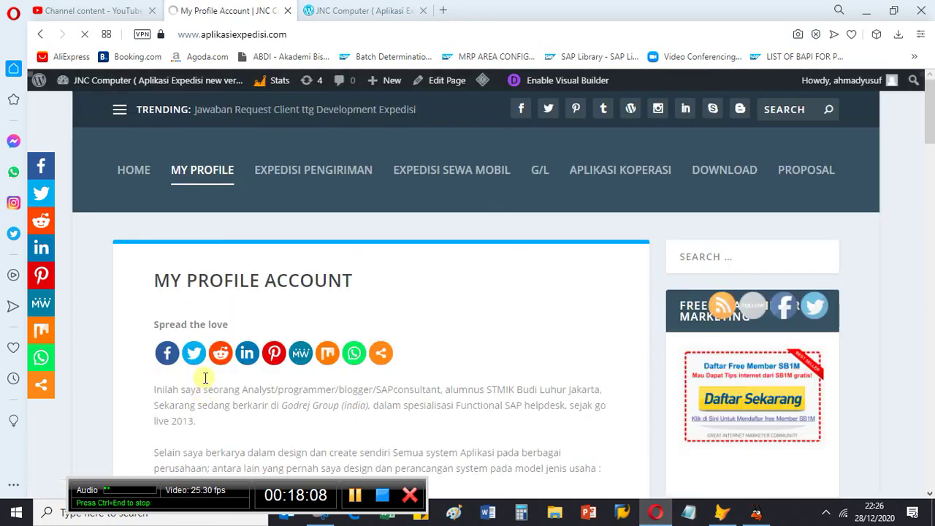
scroll(203, 373, "down", 10)
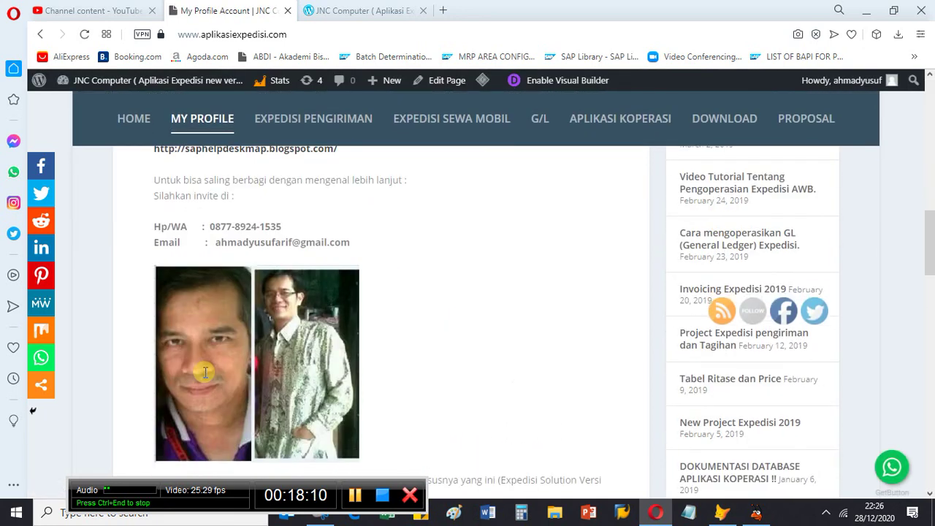
scroll(154, 373, "up", 2)
left_click_drag(150, 361, 408, 384)
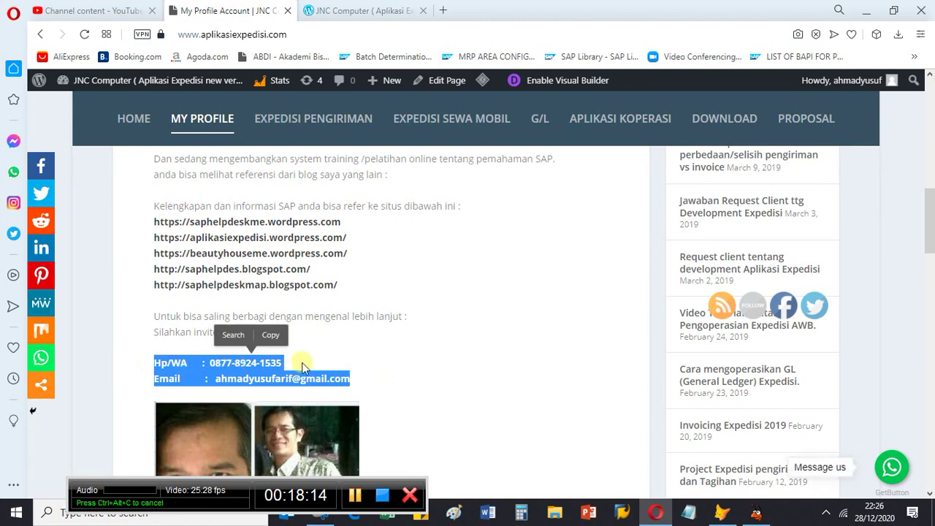
left_click(385, 361)
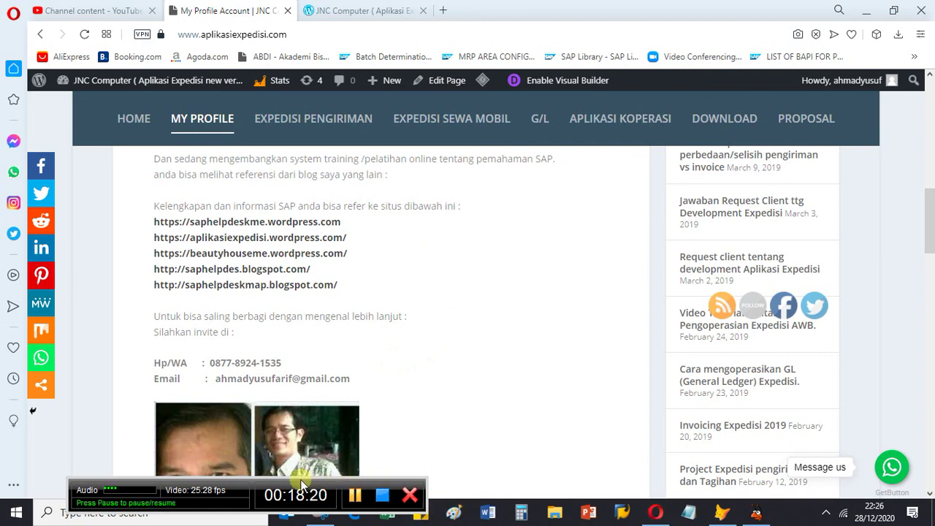
left_click_drag(301, 482, 299, 476)
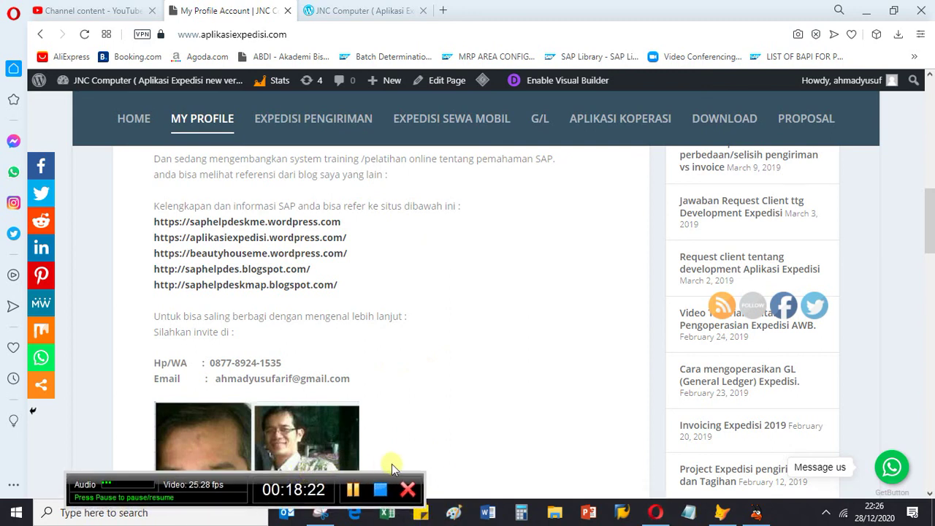